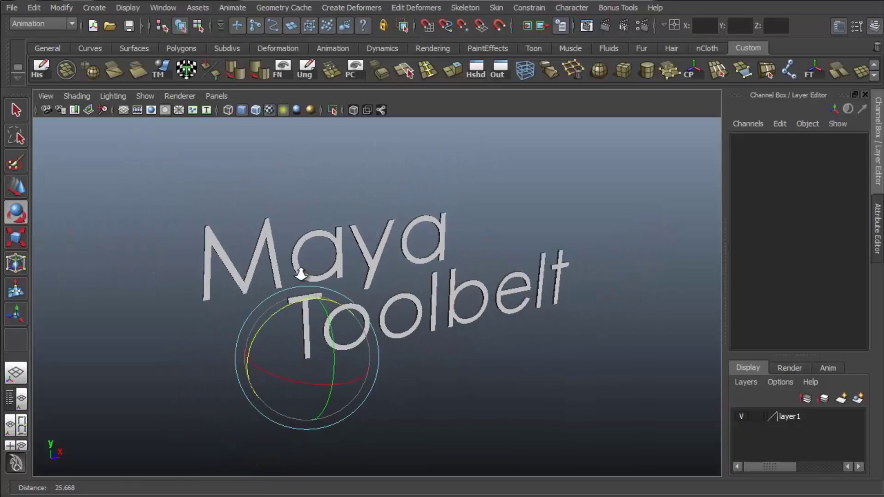
pyautogui.press('w')
pyautogui.press('Insert')
pyautogui.moveTo(277, 385); pyautogui.dragTo(203, 162)
pyautogui.press('q')
pyautogui.keyDown('alt'); pyautogui.moveTo(278, 144); pyautogui.dragTo(580, 259); pyautogui.keyUp('alt')
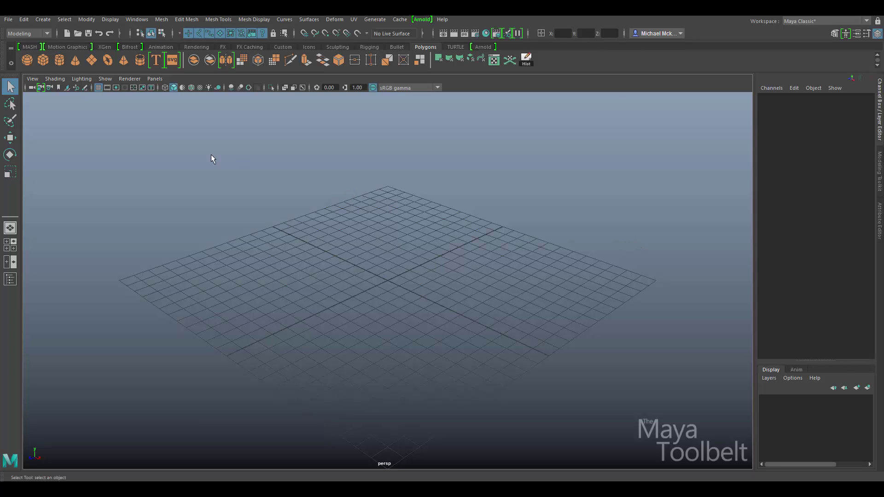
# Detach the viewport's View menu as a floating window and toggle Lock Camera on and off for the perspective camera
pyautogui.click(32, 79)
pyautogui.moveTo(55, 80)
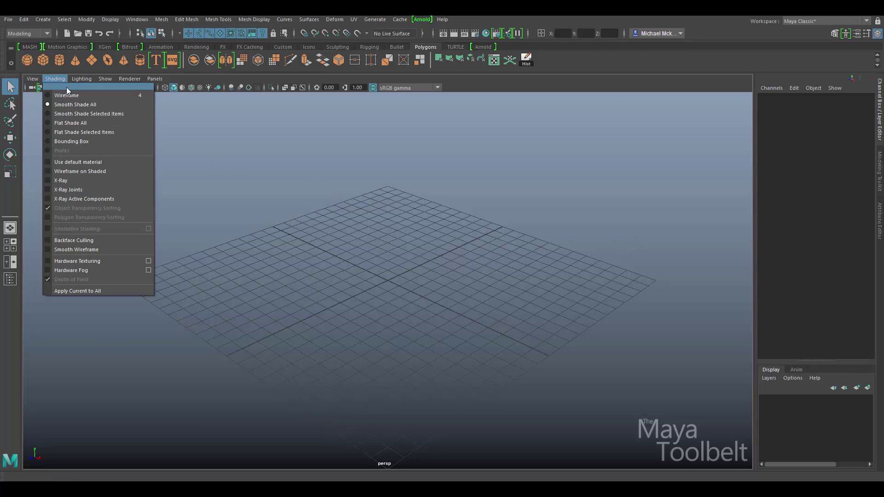
pyautogui.click(63, 86)
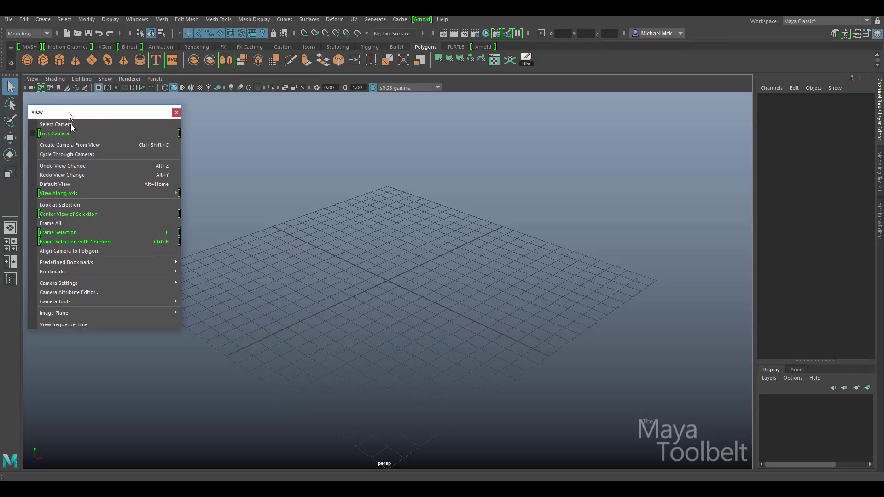
pyautogui.moveTo(70, 113); pyautogui.dragTo(71, 108)
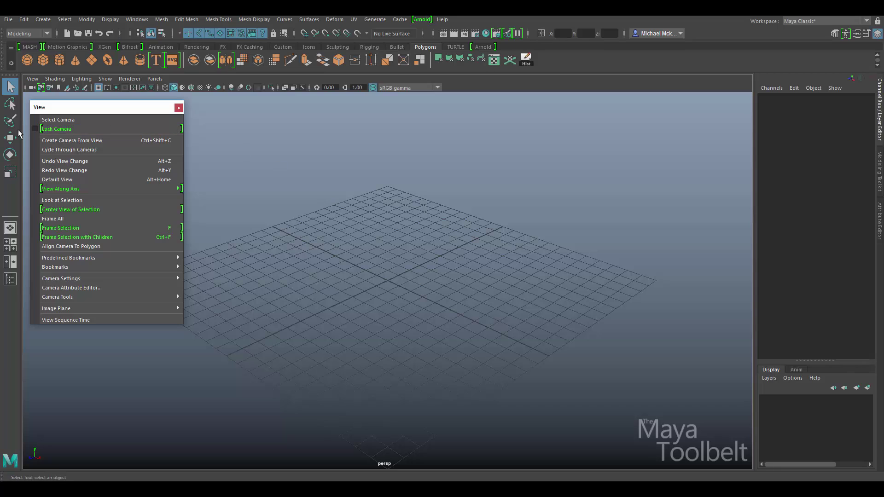
pyautogui.click(69, 131)
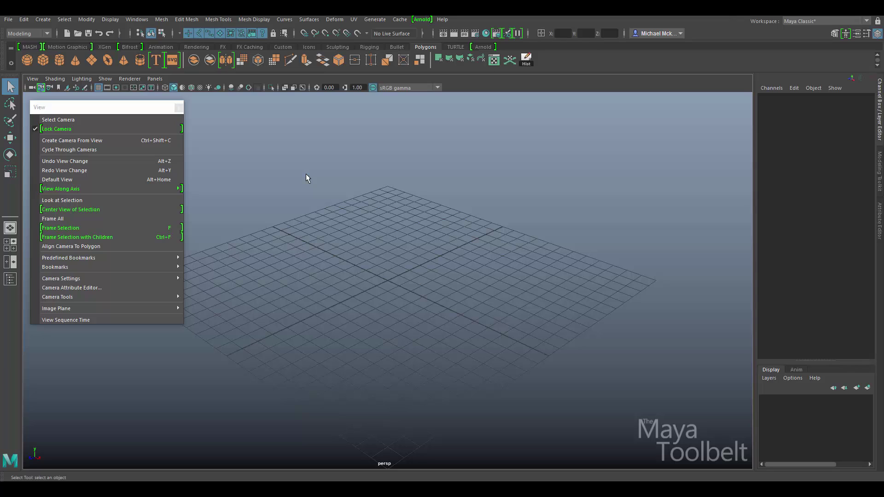
pyautogui.click(56, 131)
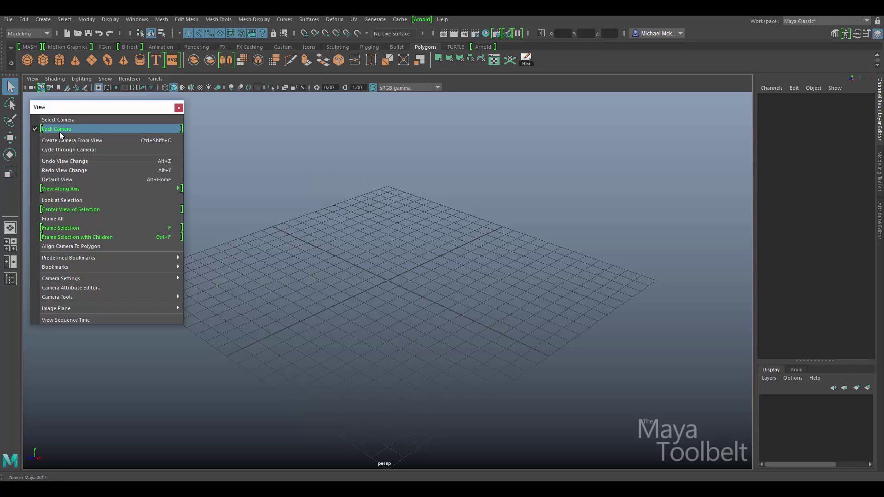
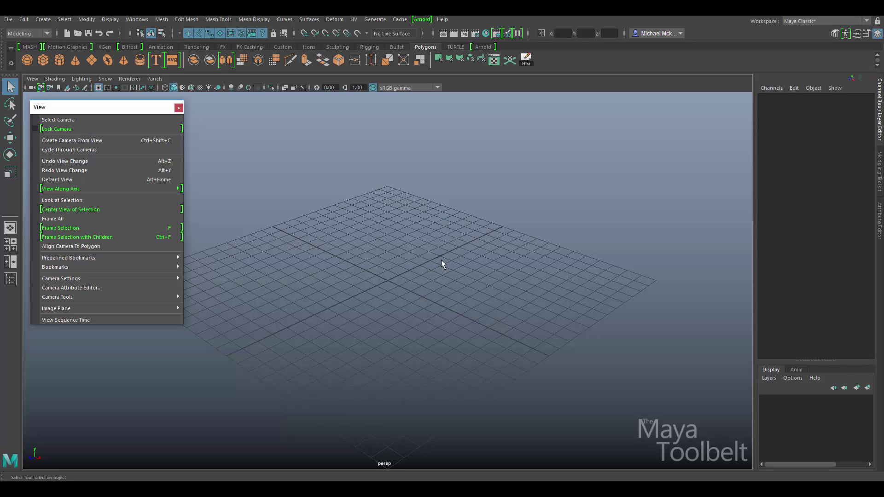
# Create a polygon cube at the grid's origin and scale it up uniformly to several times its size
pyautogui.click(44, 60)
pyautogui.keyDown('alt'); pyautogui.moveTo(412, 319); pyautogui.dragTo(420, 312); pyautogui.keyUp('alt')
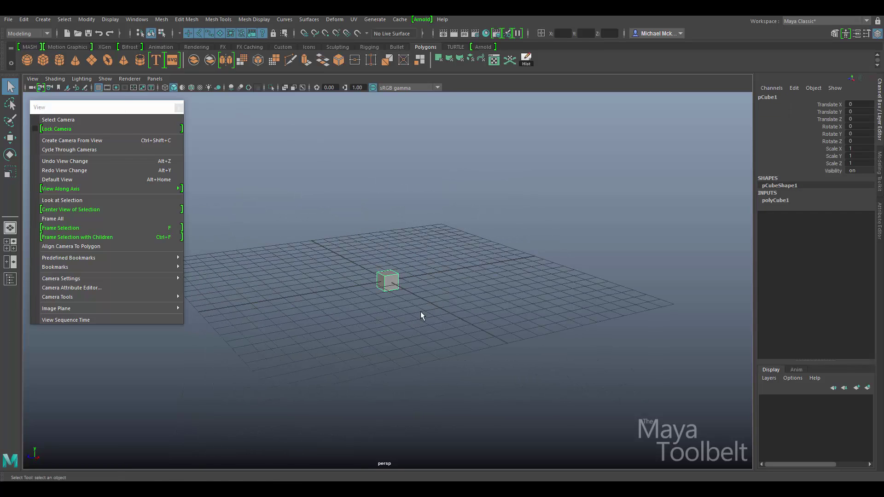
pyautogui.press('r')
pyautogui.moveTo(388, 280); pyautogui.dragTo(458, 264)
pyautogui.click(459, 265)
pyautogui.keyDown('alt'); pyautogui.moveTo(479, 302); pyautogui.dragTo(515, 325); pyautogui.keyUp('alt')
pyautogui.keyDown('alt'); pyautogui.moveTo(515, 325); pyautogui.dragTo(510, 306, button='right'); pyautogui.keyUp('alt')
pyautogui.keyDown('alt'); pyautogui.moveTo(510, 306); pyautogui.dragTo(557, 304); pyautogui.keyUp('alt')
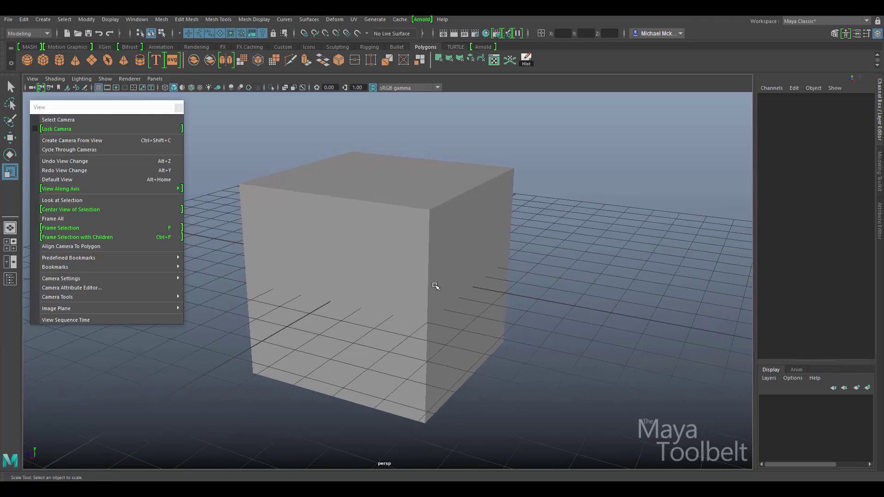
pyautogui.click(438, 242)
pyautogui.press('q')
pyautogui.click(541, 205)
pyautogui.keyDown('alt'); pyautogui.moveTo(541, 205); pyautogui.dragTo(525, 250); pyautogui.keyUp('alt')
pyautogui.keyDown('alt'); pyautogui.moveTo(421, 241); pyautogui.dragTo(426, 233); pyautogui.keyUp('alt')
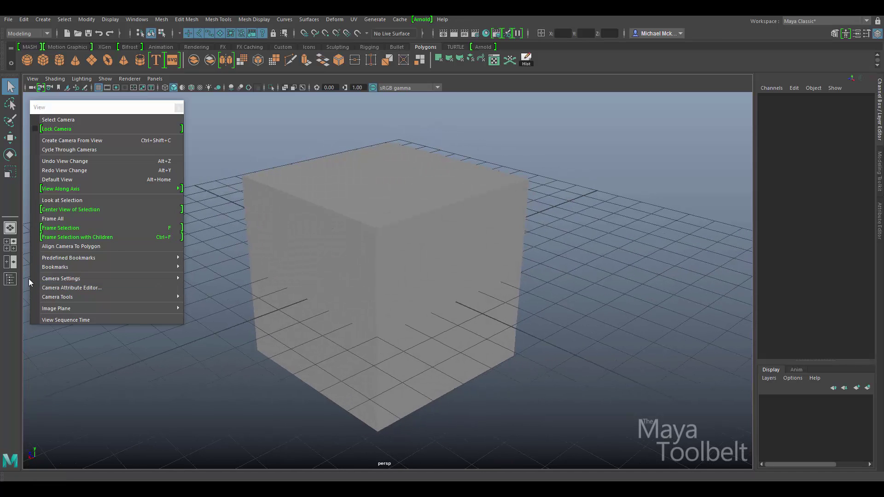
# With the Outliner shown, create a camera from the current perspective view and select the new camera
pyautogui.click(10, 279)
pyautogui.moveTo(130, 107); pyautogui.dragTo(249, 101)
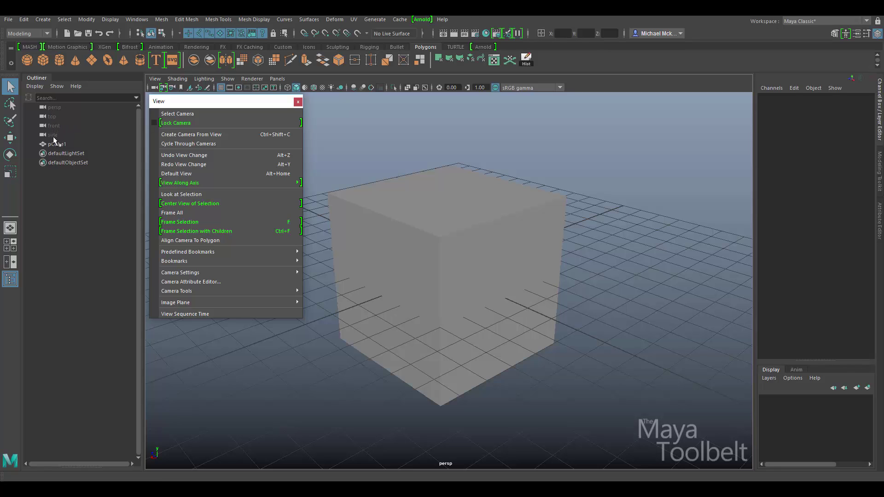
pyautogui.keyDown('alt'); pyautogui.moveTo(443, 277); pyautogui.dragTo(460, 244); pyautogui.keyUp('alt')
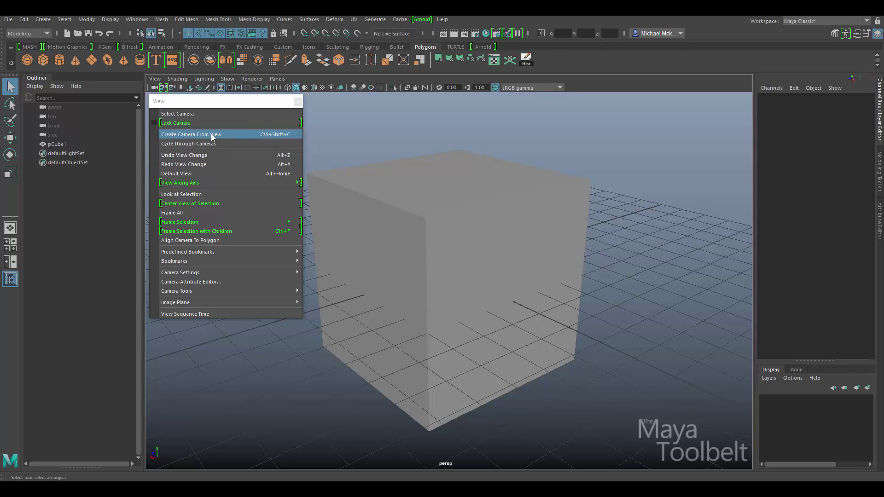
pyautogui.click(185, 135)
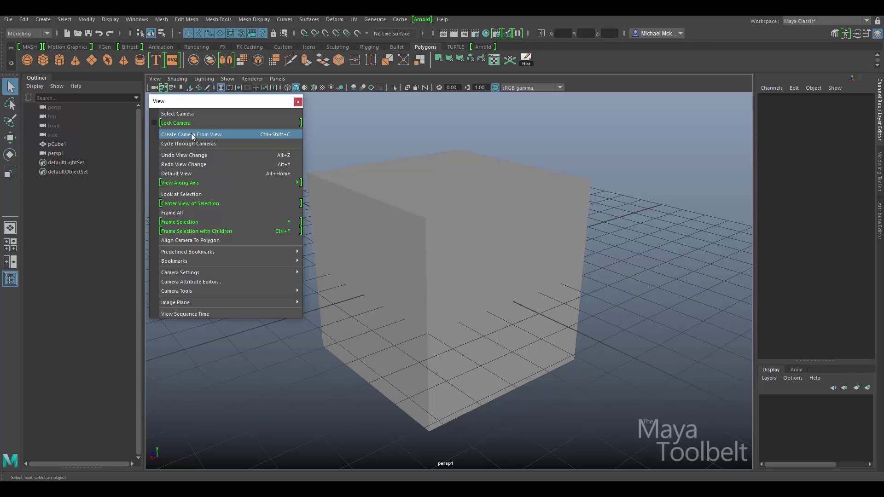
pyautogui.click(57, 153)
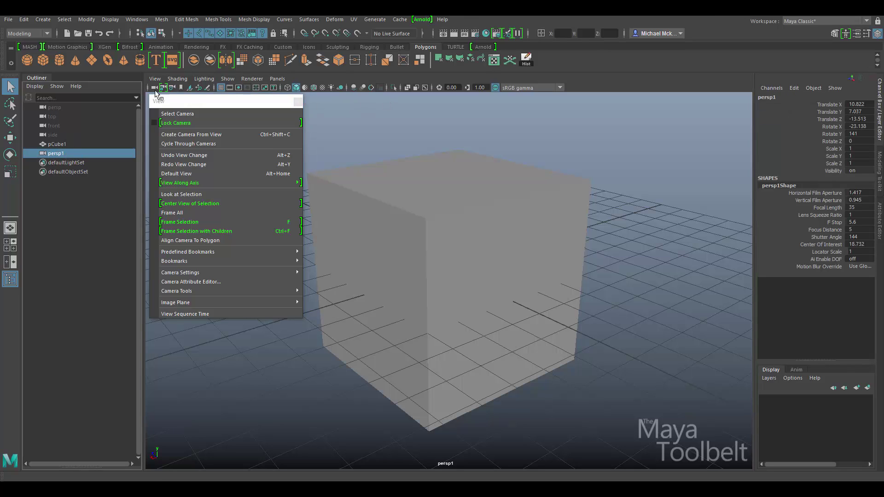
pyautogui.click(167, 100)
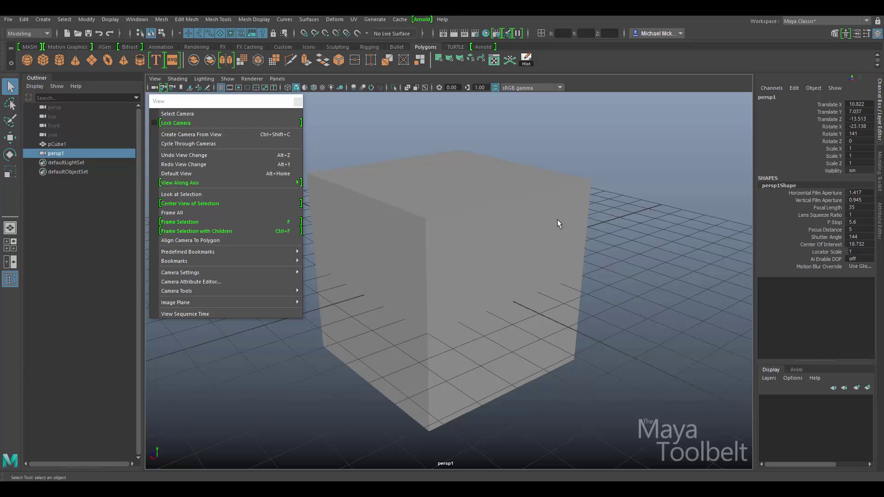
# Lock the new camera and switch the viewport back to the original persp camera
pyautogui.click(170, 123)
pyautogui.click(277, 79)
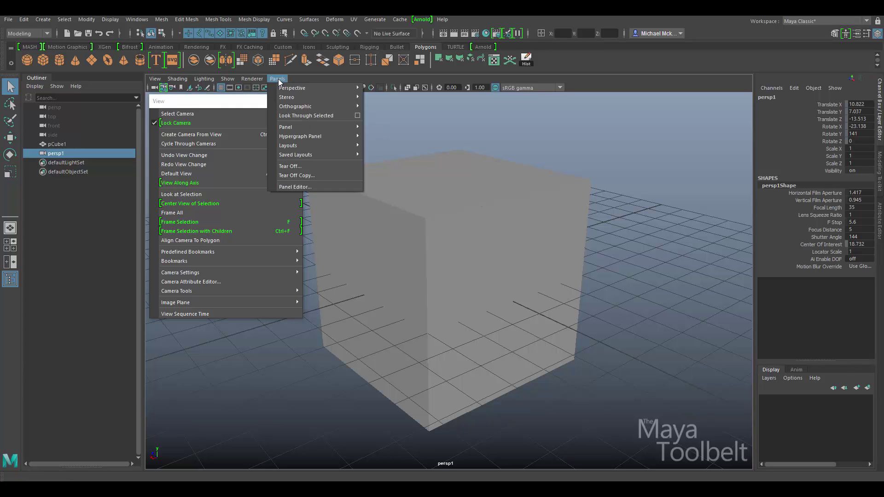
pyautogui.moveTo(312, 90)
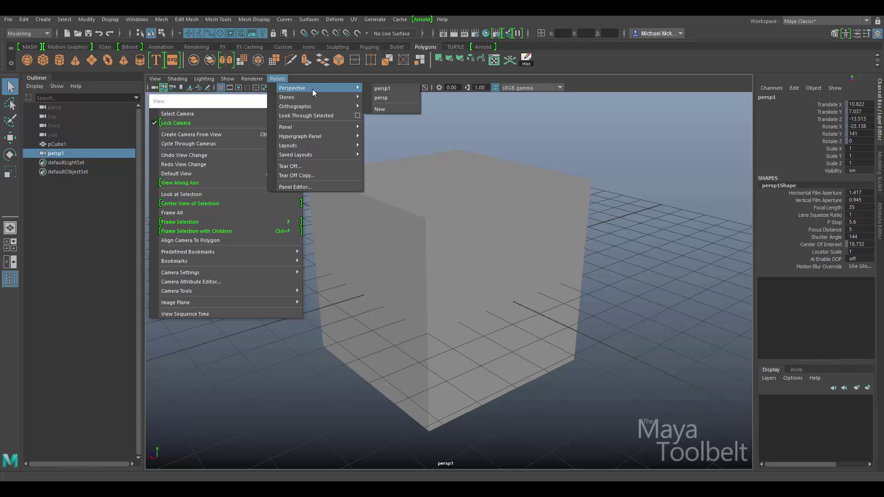
pyautogui.click(395, 95)
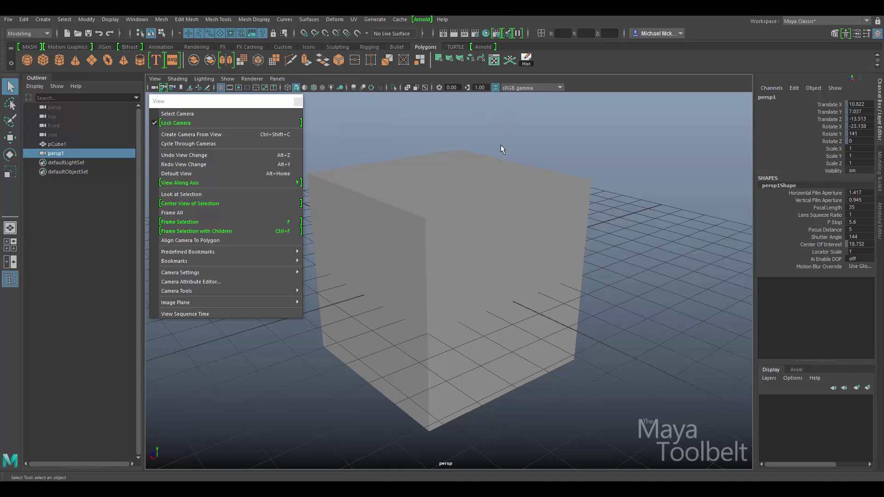
pyautogui.keyDown('alt'); pyautogui.moveTo(489, 217); pyautogui.dragTo(557, 216); pyautogui.keyUp('alt')
pyautogui.keyDown('alt'); pyautogui.moveTo(557, 217); pyautogui.dragTo(424, 207, button='right'); pyautogui.keyUp('alt')
pyautogui.keyDown('alt'); pyautogui.moveTo(424, 207); pyautogui.dragTo(586, 217); pyautogui.keyUp('alt')
pyautogui.moveTo(577, 124); pyautogui.dragTo(659, 193)
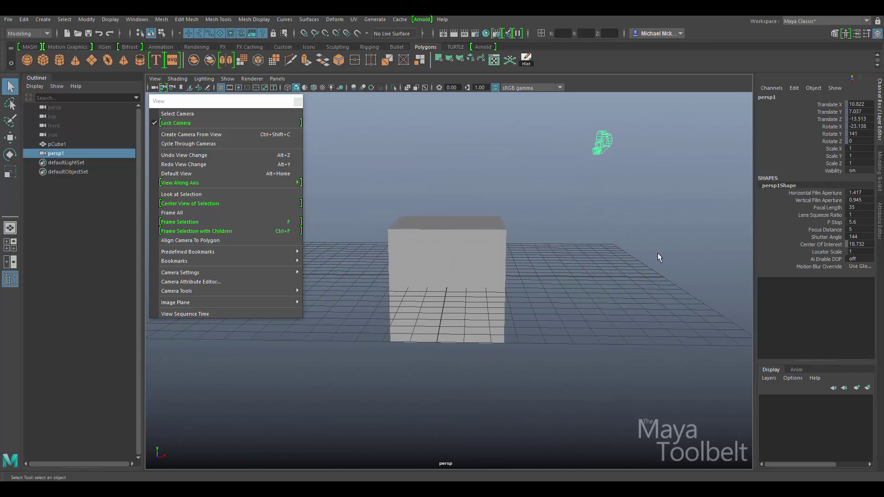
pyautogui.keyDown('alt'); pyautogui.moveTo(629, 243); pyautogui.dragTo(615, 247); pyautogui.keyUp('alt')
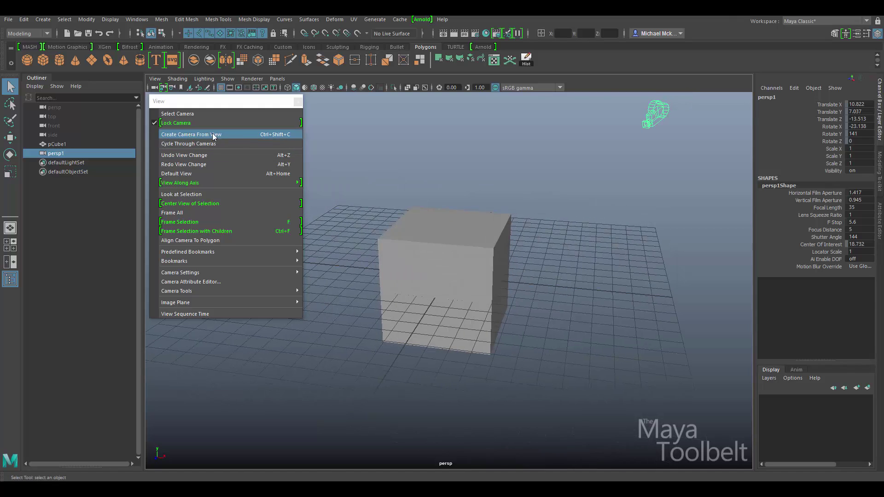
pyautogui.keyDown('alt'); pyautogui.moveTo(509, 199); pyautogui.dragTo(525, 206); pyautogui.keyUp('alt')
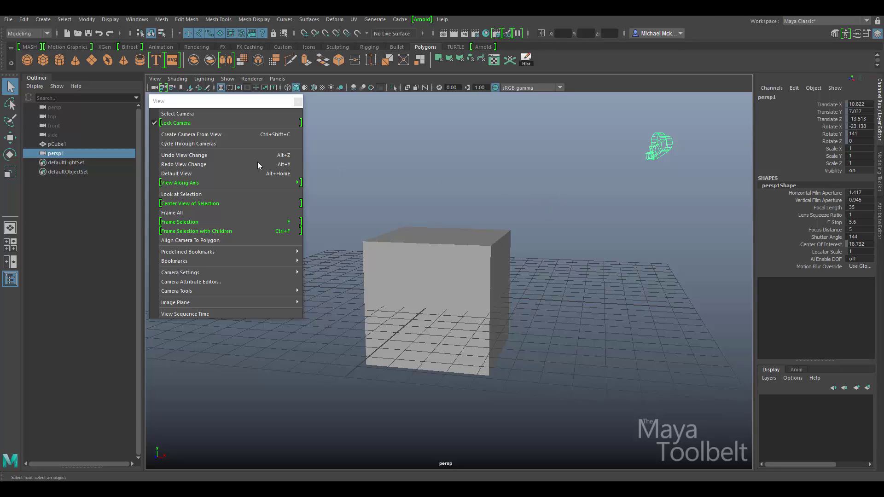
# Close the floating View menu and detach a fresh copy of it for the persp camera
pyautogui.moveTo(235, 101)
pyautogui.mouseDown()
pyautogui.moveTo(249, 105)
pyautogui.moveTo(233, 104)
pyautogui.mouseUp()
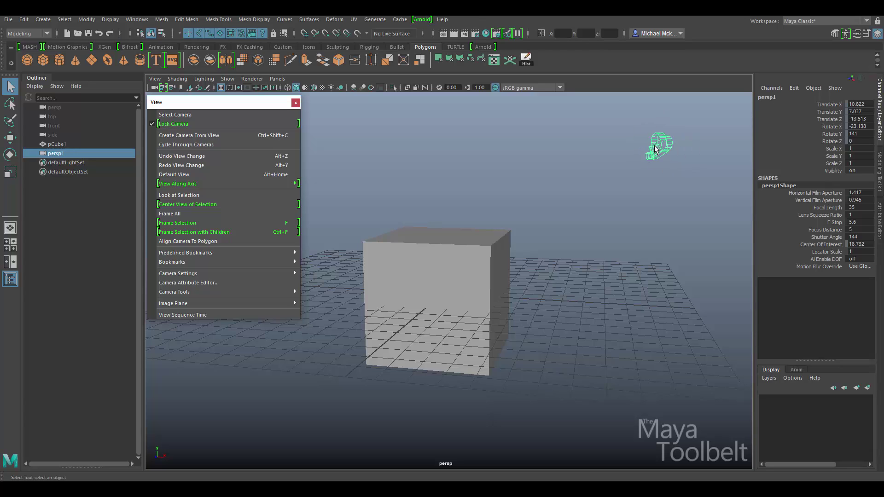
pyautogui.click(295, 103)
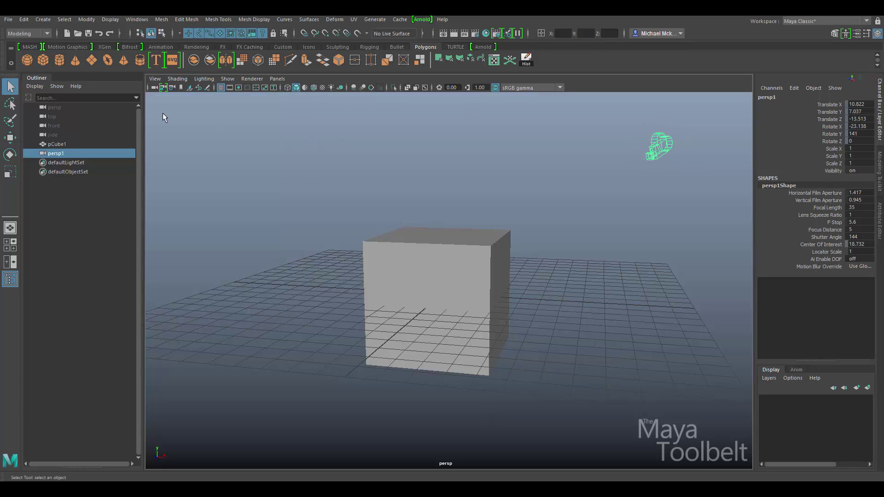
pyautogui.click(152, 78)
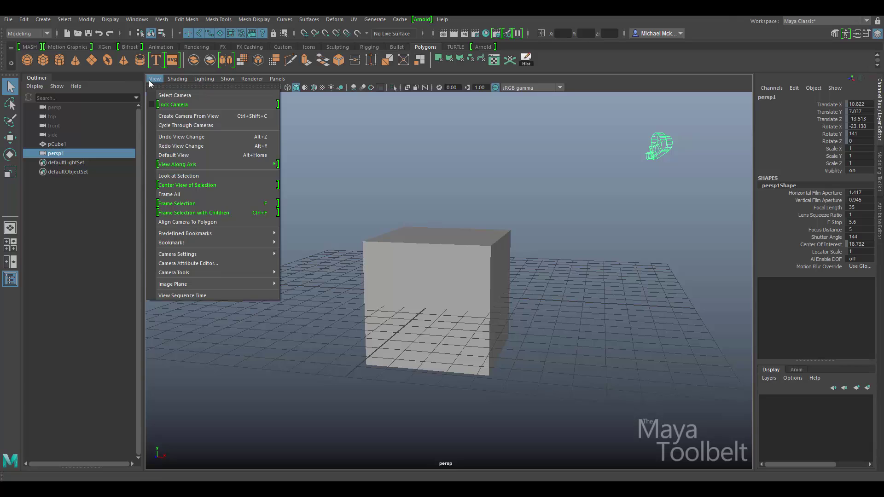
pyautogui.click(173, 88)
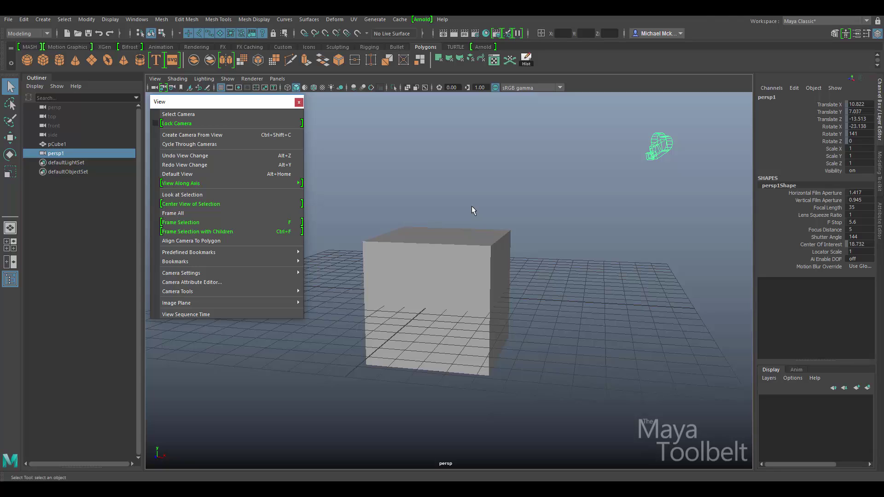
# Cycle the viewport repeatedly through the top, front, side and perspective cameras with Cycle Through Cameras, finishing on persp
pyautogui.click(209, 144)
pyautogui.click(209, 143)
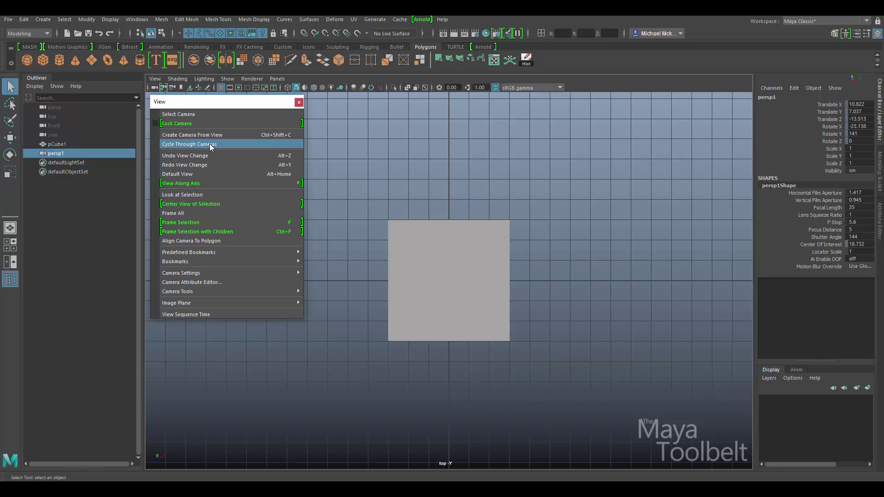
pyautogui.click(209, 143)
pyautogui.click(209, 144)
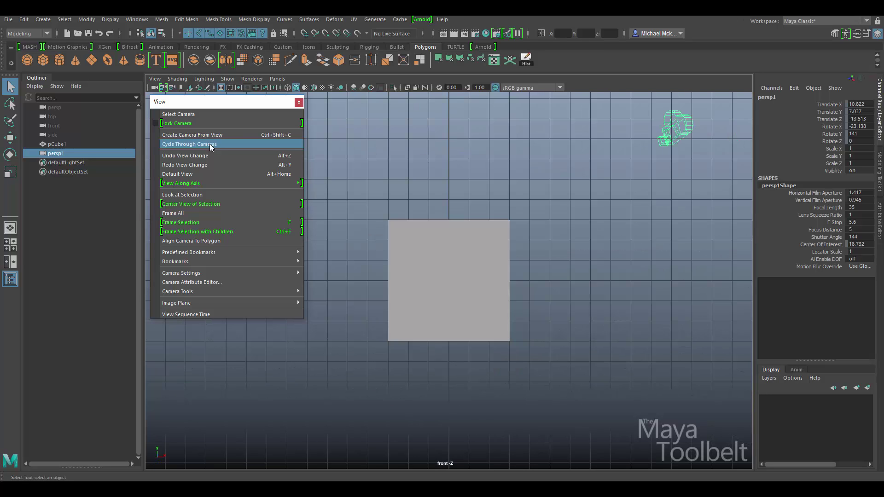
pyautogui.click(209, 144)
pyautogui.click(209, 143)
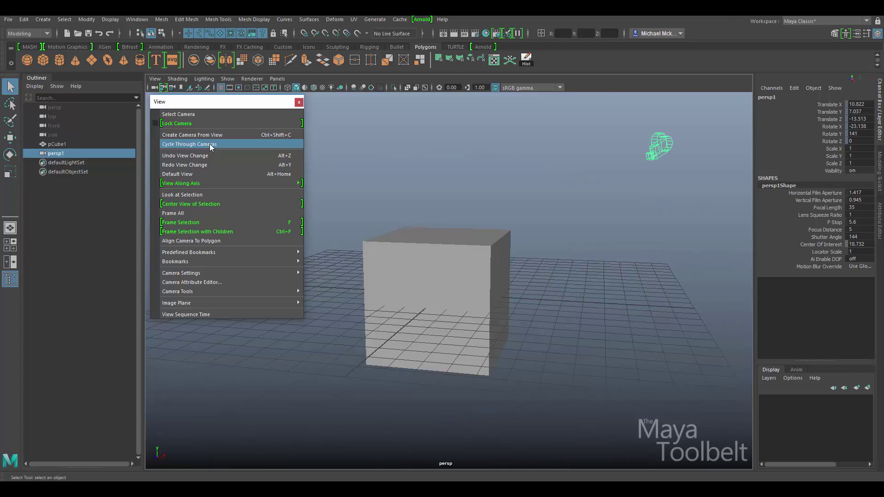
pyautogui.click(209, 144)
pyautogui.click(209, 144)
pyautogui.click(209, 143)
pyautogui.click(209, 143)
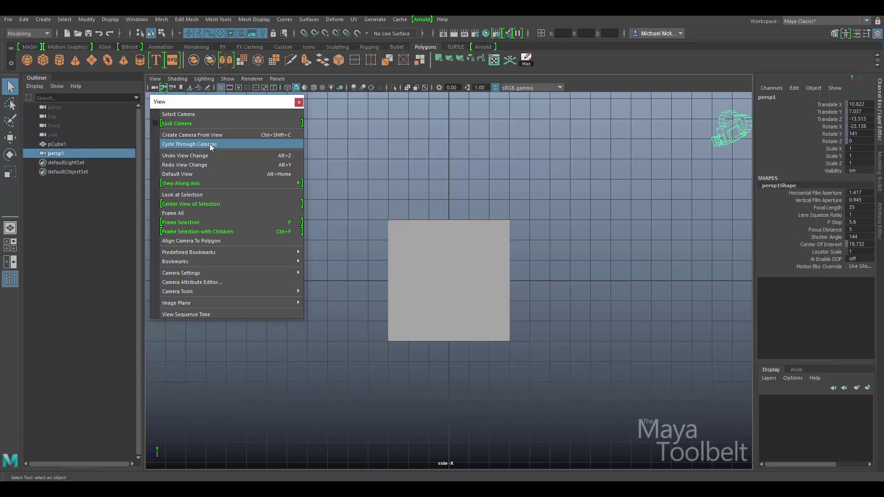
pyautogui.click(209, 143)
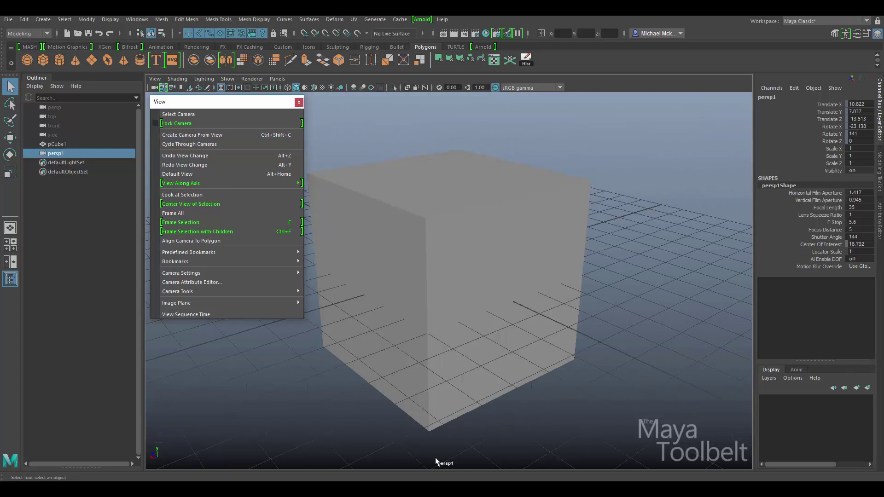
pyautogui.click(206, 145)
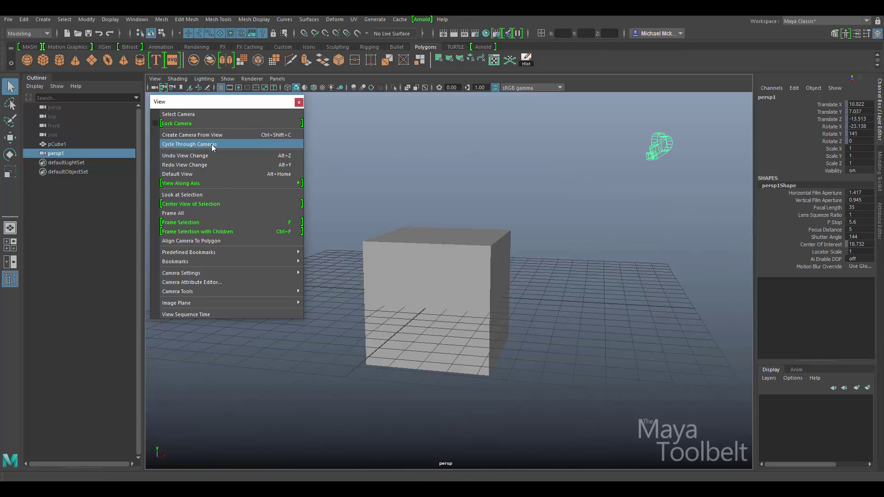
pyautogui.moveTo(504, 307)
pyautogui.keyDown('alt'); pyautogui.mouseDown()
pyautogui.moveTo(571, 301)
pyautogui.moveTo(507, 311)
pyautogui.mouseUp(); pyautogui.keyUp('alt')
pyautogui.click(232, 145)
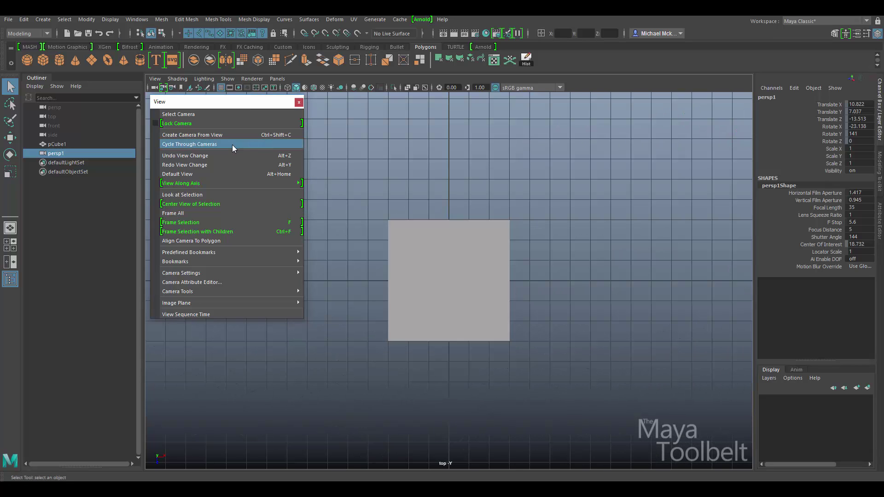
pyautogui.click(190, 144)
pyautogui.click(190, 144)
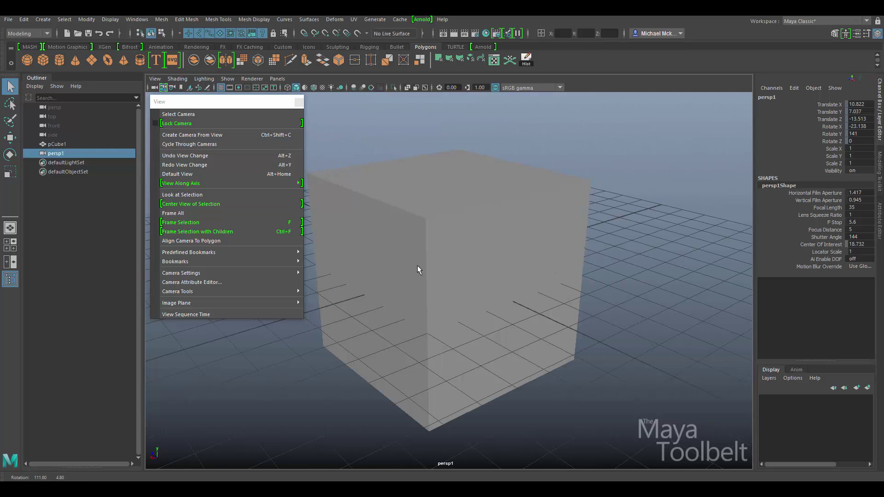
pyautogui.click(207, 143)
# Orbit the persp view around the cube and undo the last three view changes
pyautogui.keyDown('alt'); pyautogui.moveTo(469, 264); pyautogui.dragTo(541, 250); pyautogui.keyUp('alt')
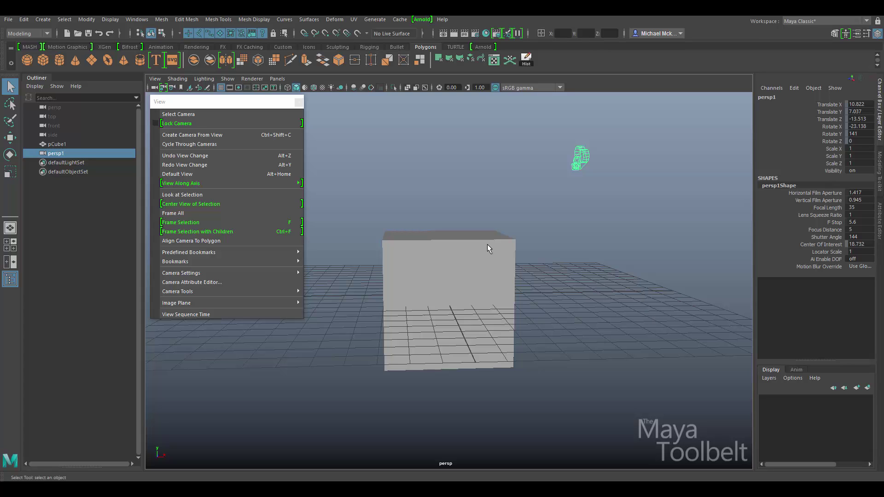
pyautogui.hotkey('alt', 'z')
pyautogui.hotkey('alt', 'z')
pyautogui.hotkey('alt', 'z')
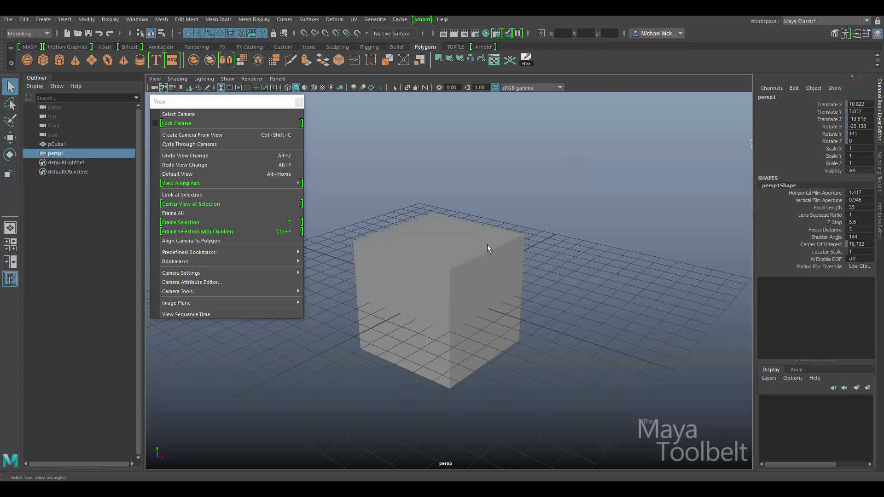
# Step the persp camera back through its earlier view changes, one undo at a time
pyautogui.hotkey('alt', 'z')
pyautogui.hotkey('alt', 'z')
pyautogui.hotkey('alt', 'z')
pyautogui.hotkey('alt', 'z')
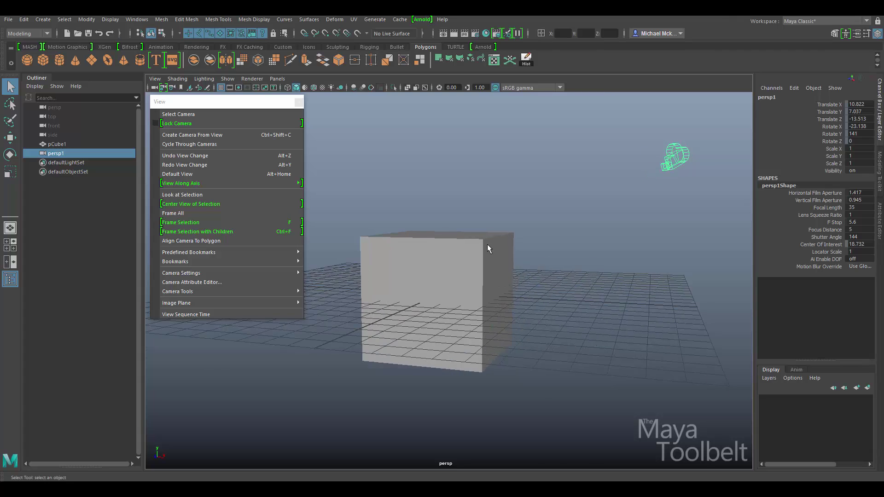
pyautogui.hotkey('alt', 'z')
pyautogui.hotkey('alt', 'z')
pyautogui.hotkey('alt', 'z')
pyautogui.hotkey('alt', 'z')
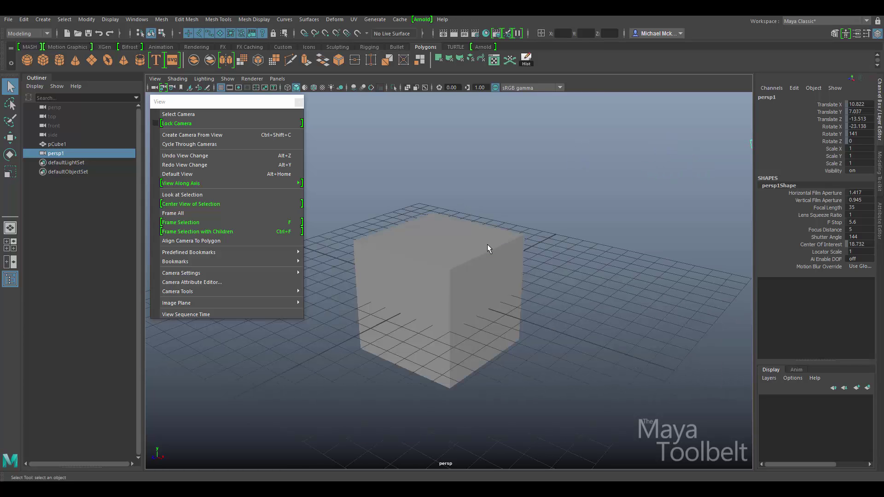
# Orbit the persp view around the cube and revert the camera moves repeatedly with Undo View Change
pyautogui.keyDown('alt'); pyautogui.moveTo(488, 244); pyautogui.dragTo(414, 259); pyautogui.keyUp('alt')
pyautogui.click(241, 155)
pyautogui.click(202, 158)
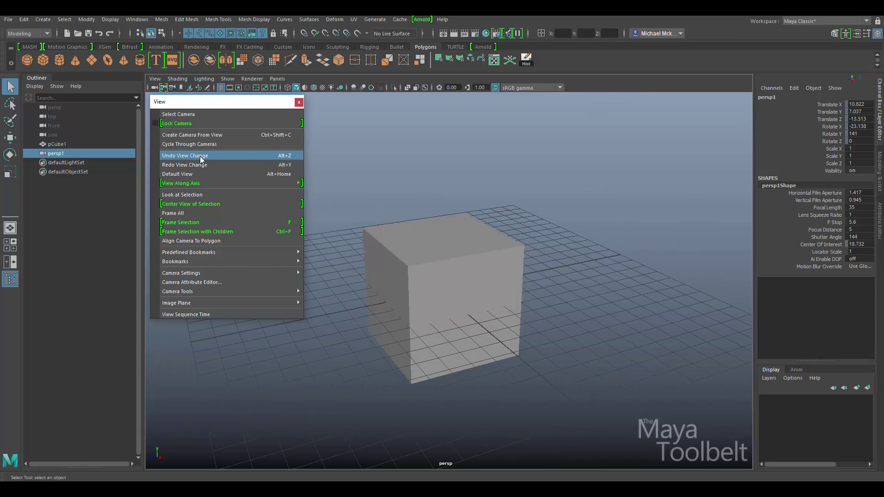
pyautogui.click(203, 158)
pyautogui.keyDown('alt'); pyautogui.moveTo(525, 198); pyautogui.dragTo(553, 216); pyautogui.keyUp('alt')
pyautogui.click(198, 156)
pyautogui.click(197, 156)
pyautogui.click(198, 156)
pyautogui.click(197, 155)
pyautogui.click(197, 155)
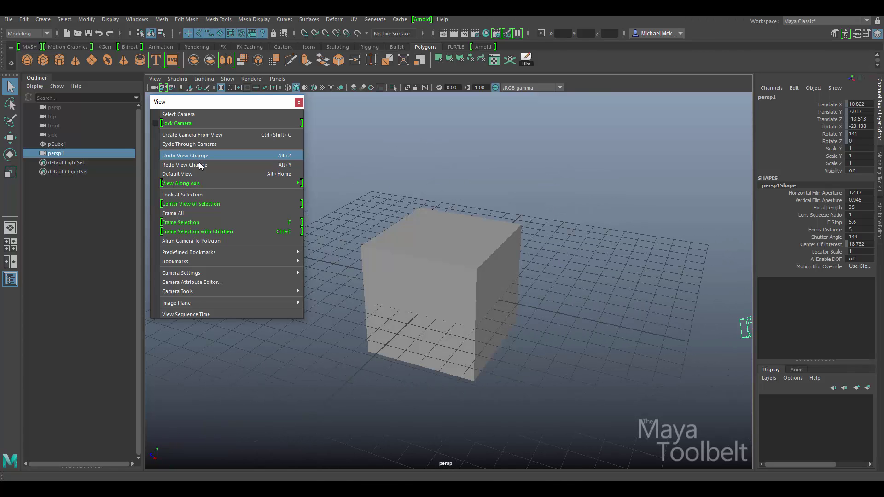
# Restore five of the reverted camera moves with Redo View Change
pyautogui.click(200, 165)
pyautogui.click(200, 164)
pyautogui.click(201, 166)
pyautogui.click(200, 164)
pyautogui.click(200, 164)
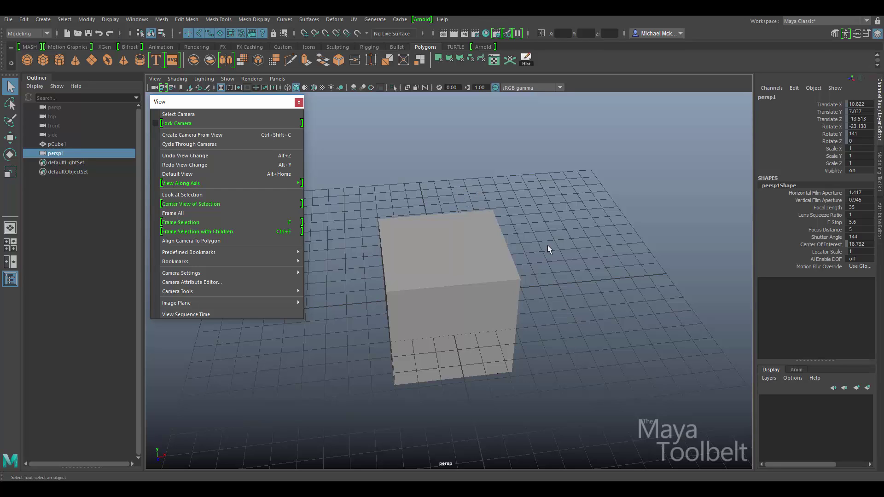
# Zoom out and orbit away from the cube, and reset the persp camera with Default View
pyautogui.scroll(-5, 532, 288)
pyautogui.keyDown('alt'); pyautogui.moveTo(467, 257); pyautogui.dragTo(362, 218); pyautogui.keyUp('alt')
pyautogui.click(177, 174)
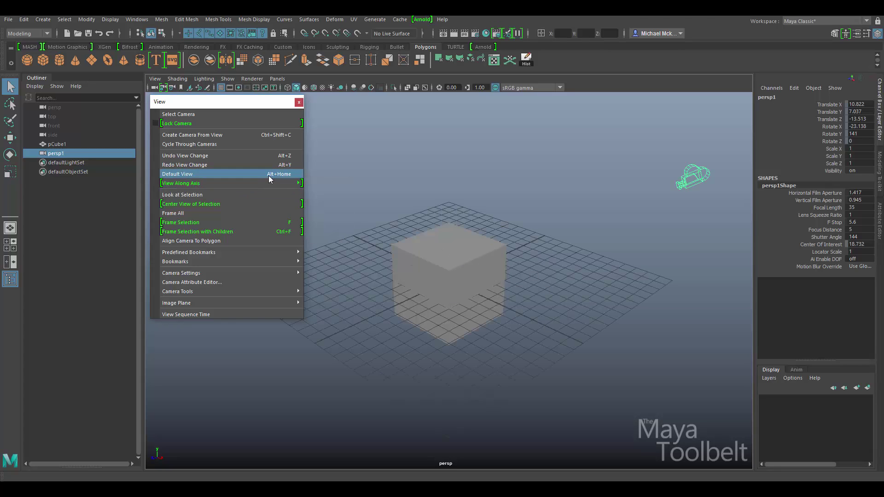
pyautogui.moveTo(281, 179)
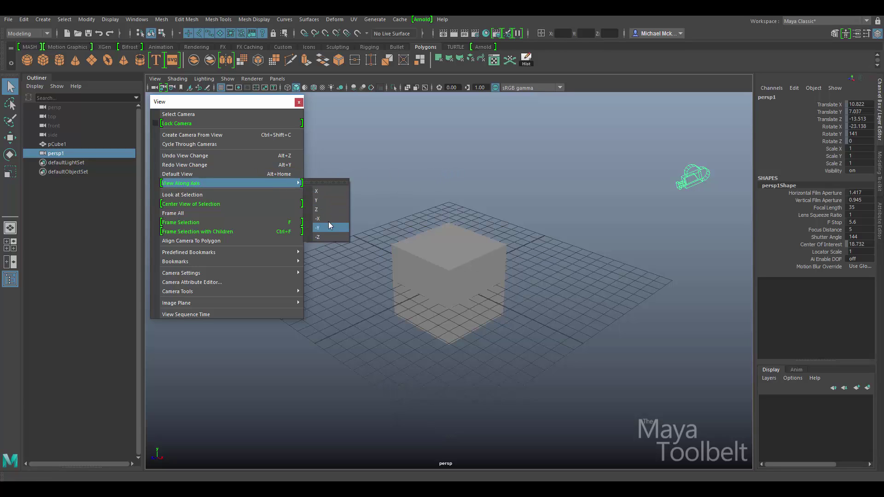
# Make the cube asymmetrical by selecting one top edge in edge mode and moving it outward with the Move tool
pyautogui.click(444, 264)
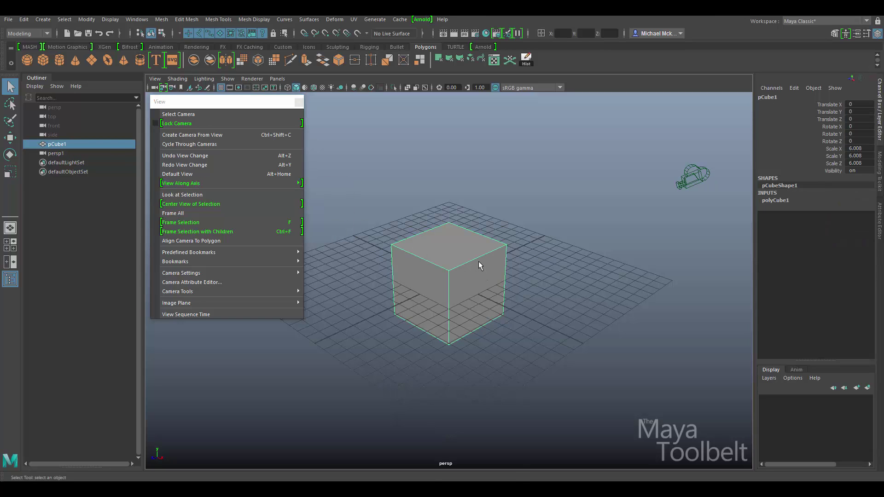
pyautogui.rightClick(479, 261)
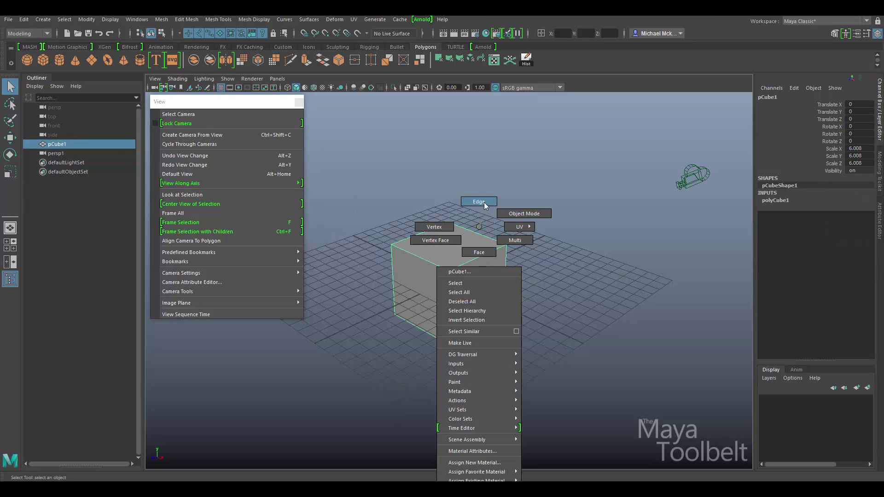
pyautogui.click(483, 253)
pyautogui.click(477, 261)
pyautogui.press('w')
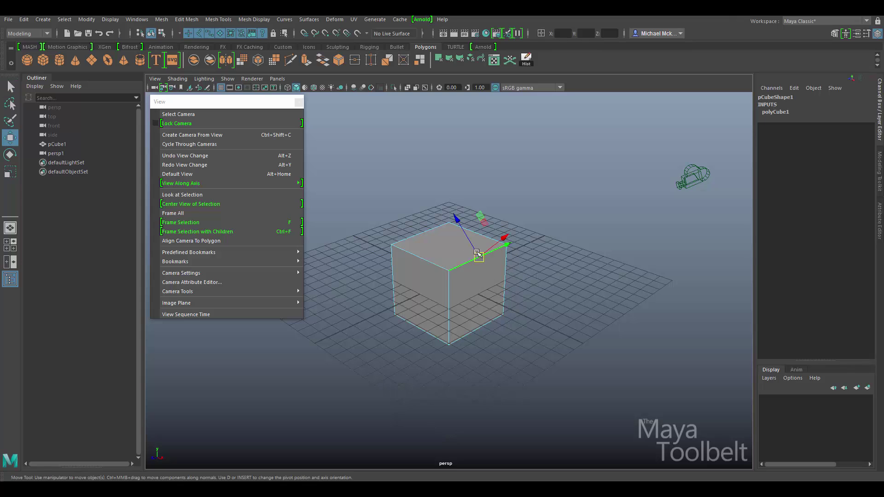
pyautogui.rightClick(515, 270)
pyautogui.moveTo(517, 272); pyautogui.dragTo(553, 293)
# View the reshaped cube along the Z axis and switch it back to object mode
pyautogui.keyDown('alt'); pyautogui.moveTo(414, 315); pyautogui.dragTo(486, 325); pyautogui.keyUp('alt')
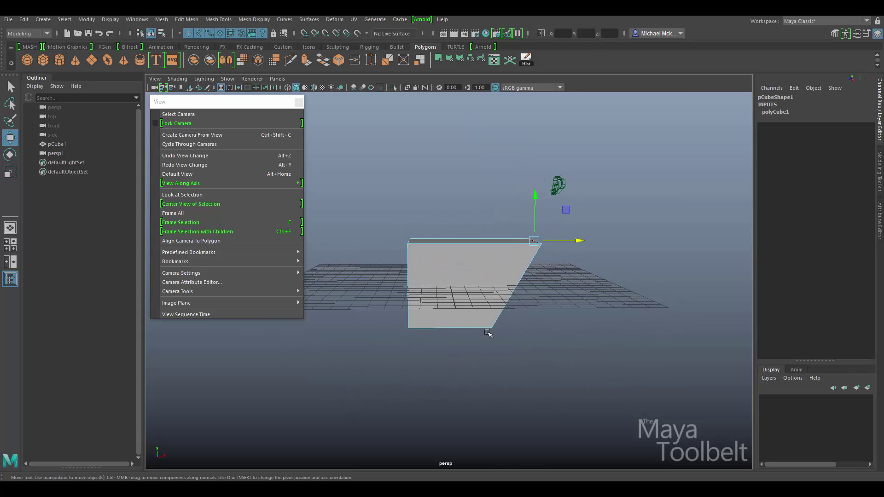
pyautogui.keyDown('alt'); pyautogui.moveTo(466, 270); pyautogui.dragTo(509, 276); pyautogui.keyUp('alt')
pyautogui.moveTo(193, 184)
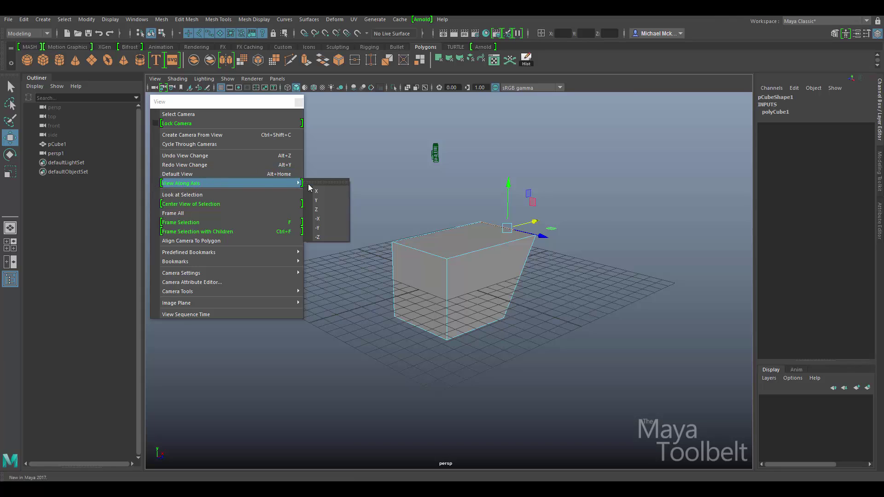
pyautogui.click(322, 210)
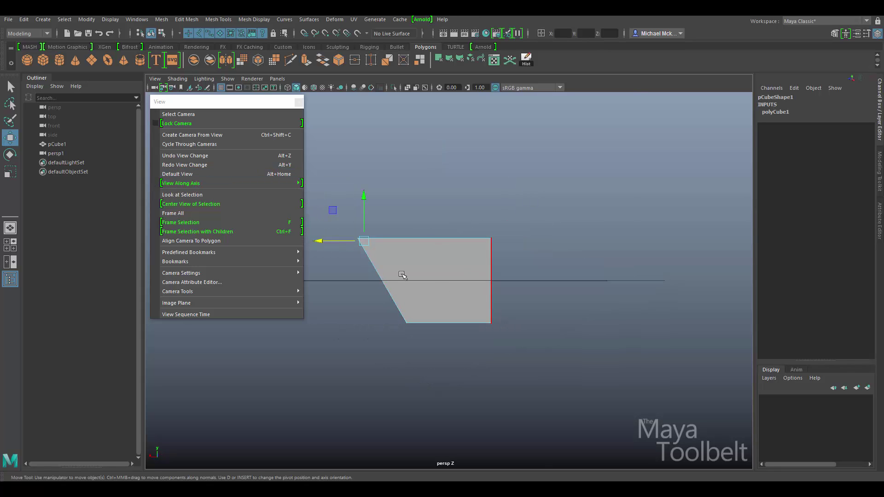
pyautogui.moveTo(427, 241); pyautogui.dragTo(460, 224, button='right')
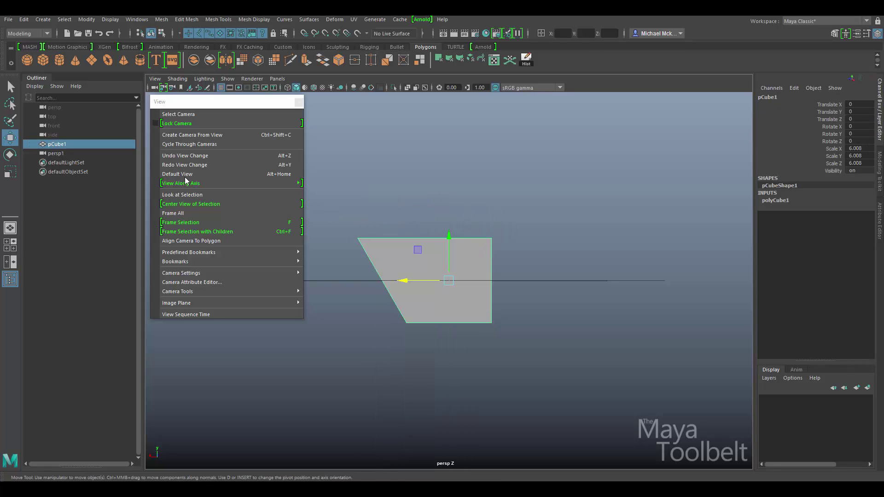
# View the cube along the -Z axis and undo the view change to return to a perspective angle
pyautogui.moveTo(284, 183)
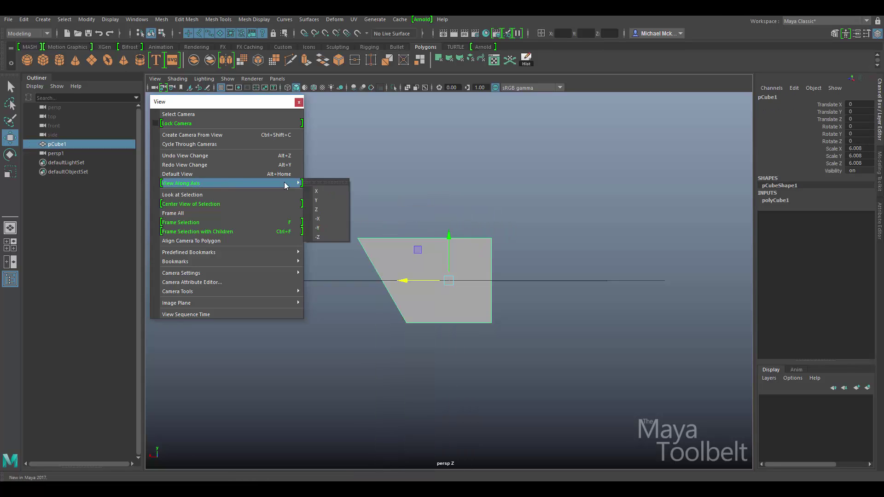
pyautogui.click(322, 236)
pyautogui.hotkey('alt', 'z')
pyautogui.keyDown('alt'); pyautogui.moveTo(407, 222); pyautogui.dragTo(378, 204); pyautogui.keyUp('alt')
pyautogui.hotkey('alt', 'z')
pyautogui.keyDown('alt'); pyautogui.moveTo(519, 355); pyautogui.dragTo(483, 331); pyautogui.keyUp('alt')
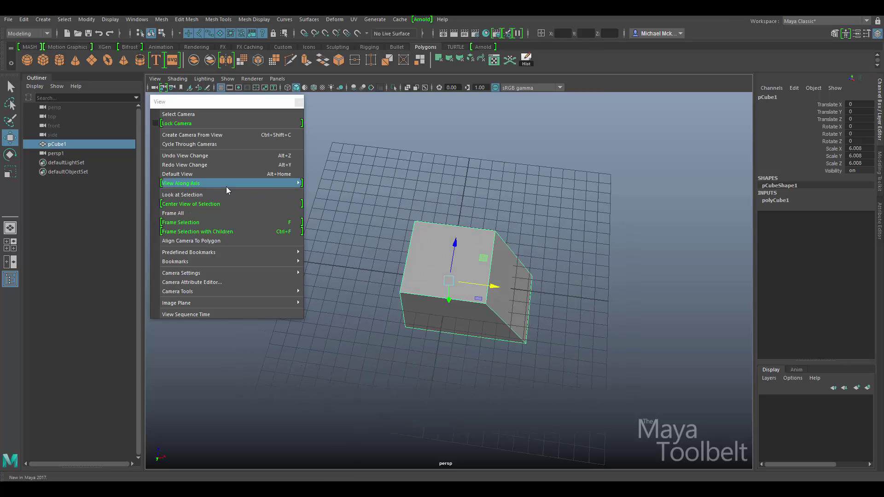
# View the cube along the Y axis and along the -Y axis, and undo both view changes
pyautogui.moveTo(239, 183)
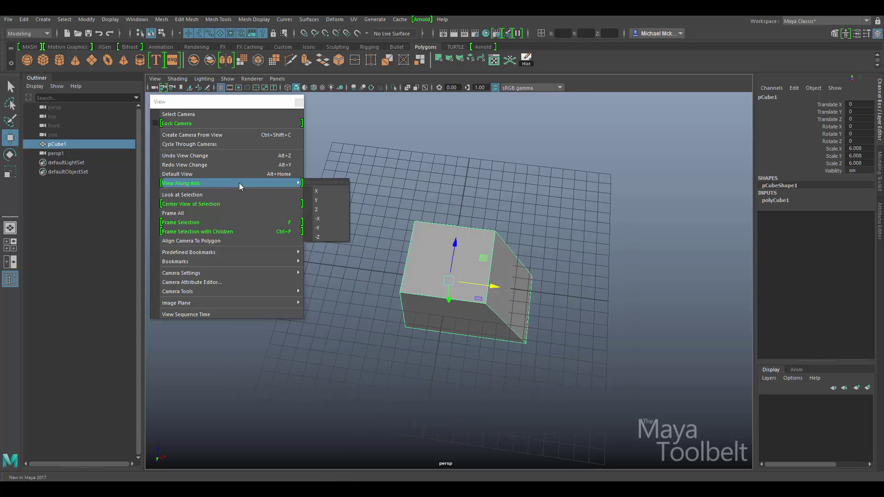
pyautogui.click(324, 200)
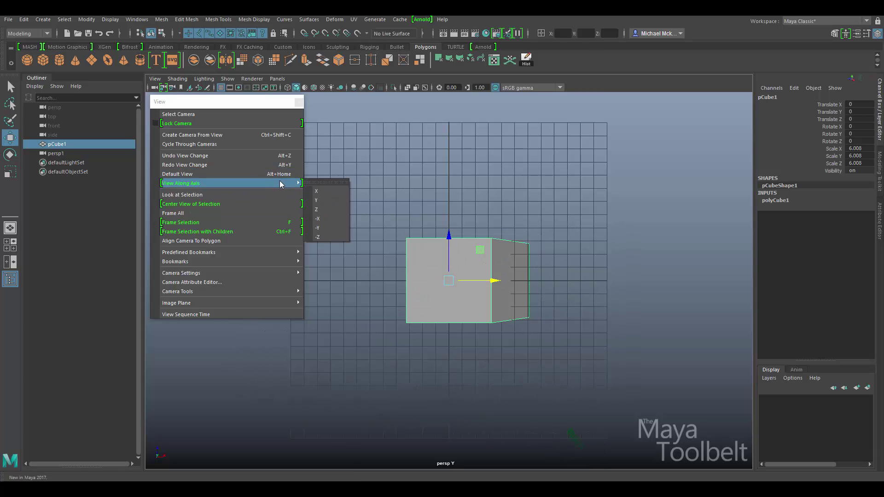
pyautogui.click(333, 228)
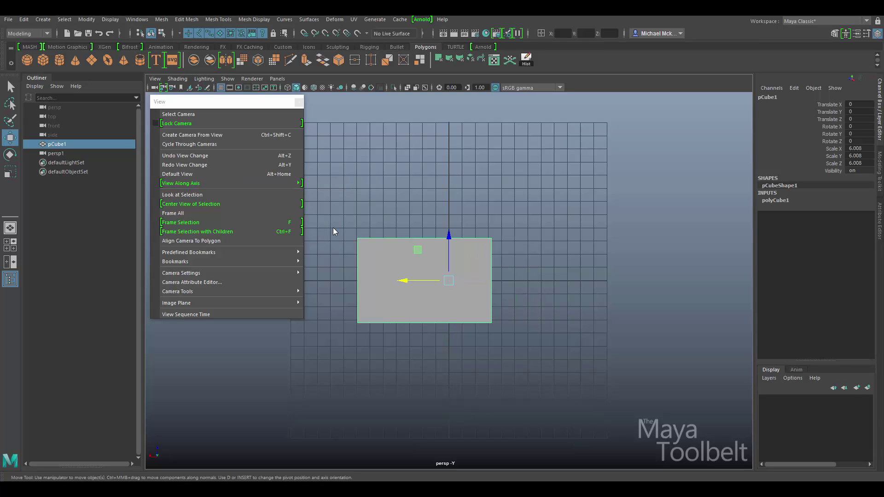
pyautogui.hotkey('alt', 'z')
pyautogui.hotkey('alt', 'z')
pyautogui.moveTo(215, 183)
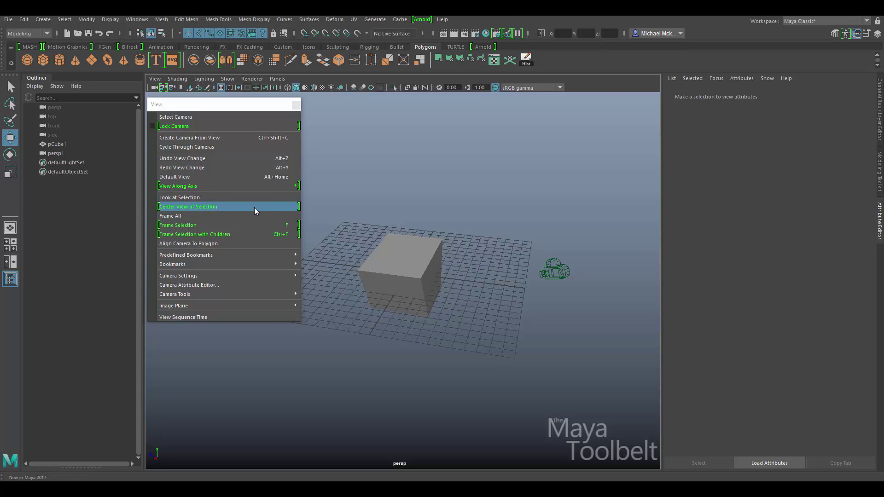
# Restore the cube's selection and bring it back to the middle of the view with Look at Selection
pyautogui.hotkey('ctrl', 'z')
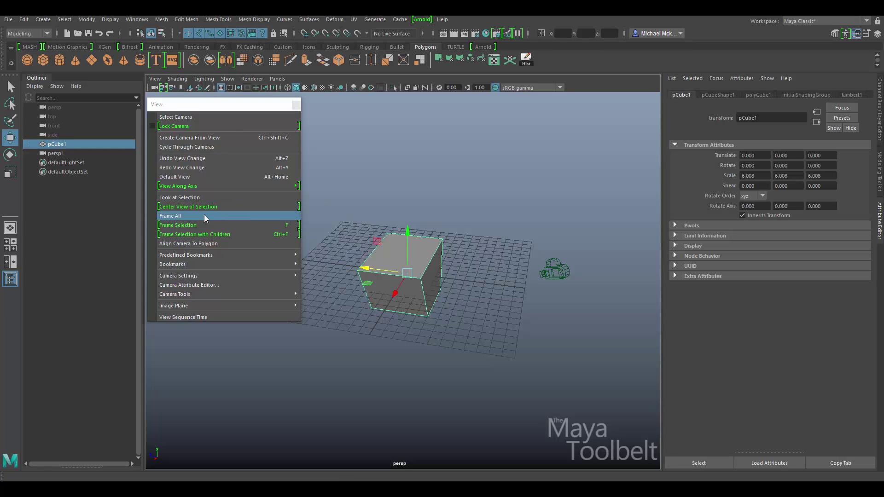
pyautogui.click(186, 197)
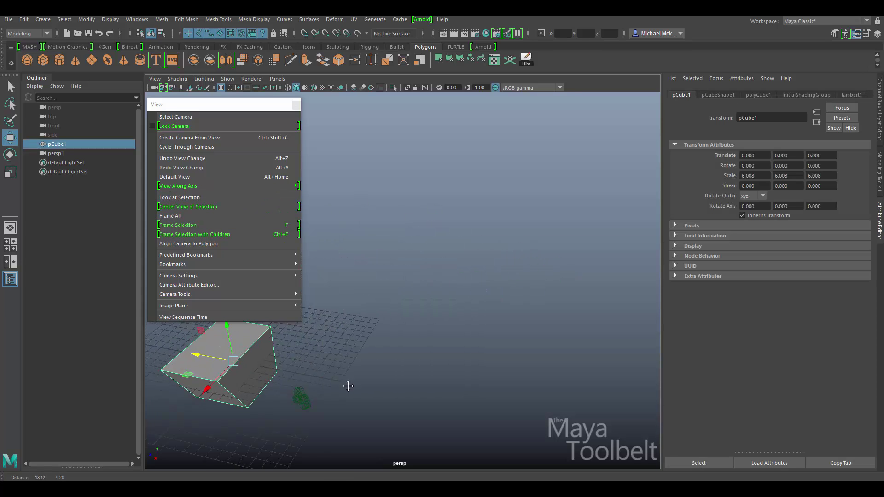
pyautogui.click(204, 197)
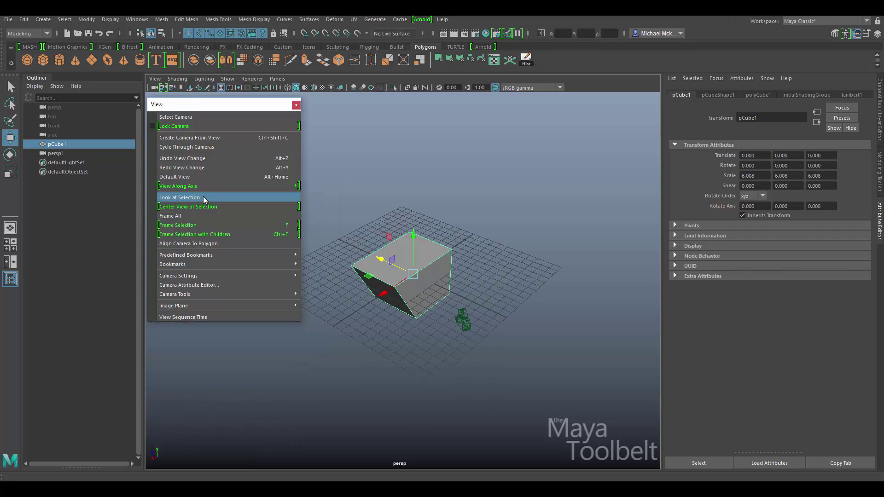
# Pan the cube away from the middle of the view and recentre it with Center View of Selection
pyautogui.keyDown('alt'); pyautogui.moveTo(495, 332); pyautogui.dragTo(528, 332); pyautogui.keyUp('alt')
pyautogui.keyDown('alt'); pyautogui.moveTo(529, 332); pyautogui.dragTo(340, 361, button='middle'); pyautogui.keyUp('alt')
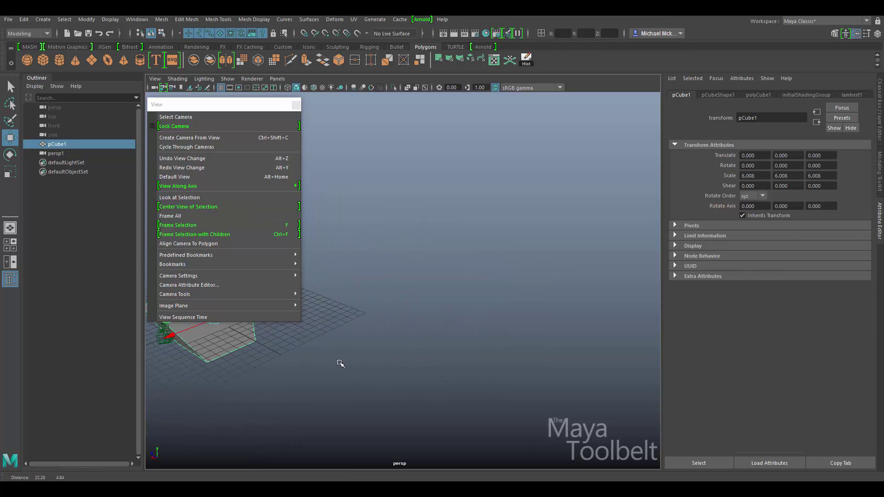
pyautogui.click(203, 207)
pyautogui.keyDown('alt'); pyautogui.moveTo(486, 306); pyautogui.dragTo(531, 305); pyautogui.keyUp('alt')
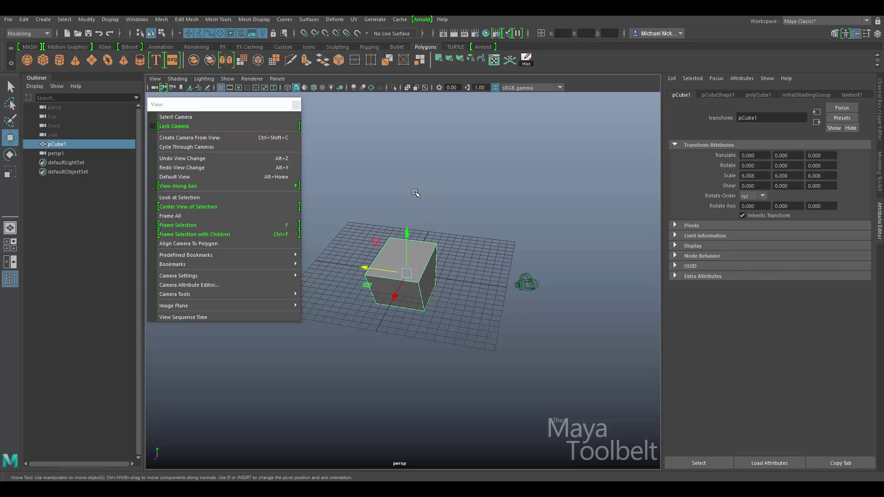
# Select the persp camera, keep its attributes open in a separate window, and reselect the cube
pyautogui.click(175, 117)
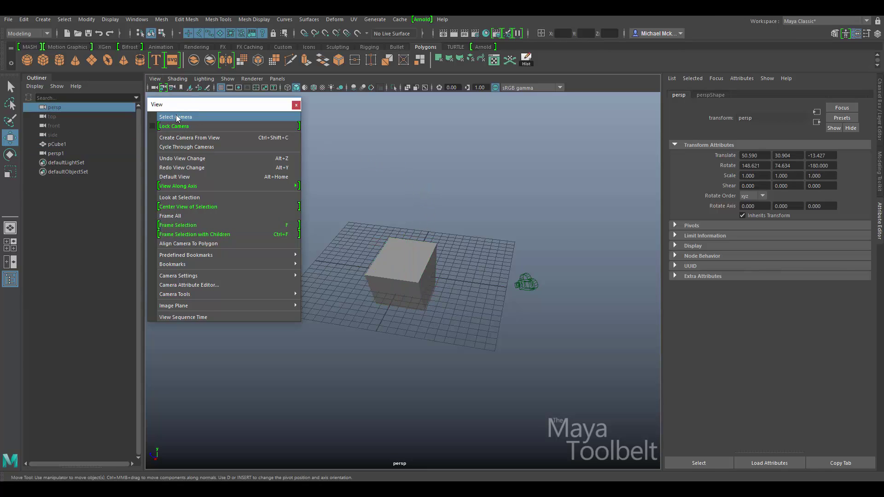
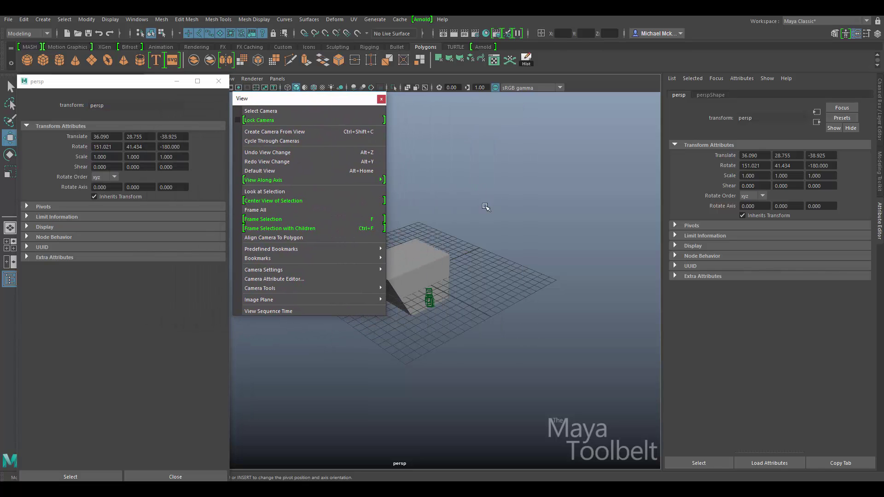
pyautogui.keyDown('alt'); pyautogui.moveTo(449, 258); pyautogui.dragTo(511, 256, button='middle'); pyautogui.keyUp('alt')
pyautogui.click(512, 257)
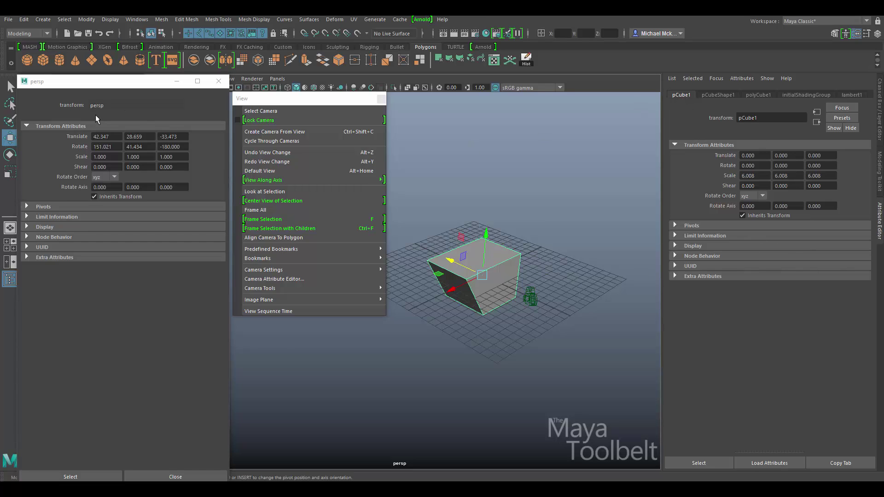
# Orbit and shift the view off the cube, and rotate the persp camera toward it with Look at Selection
pyautogui.keyDown('alt'); pyautogui.moveTo(370, 386); pyautogui.dragTo(400, 350); pyautogui.keyUp('alt')
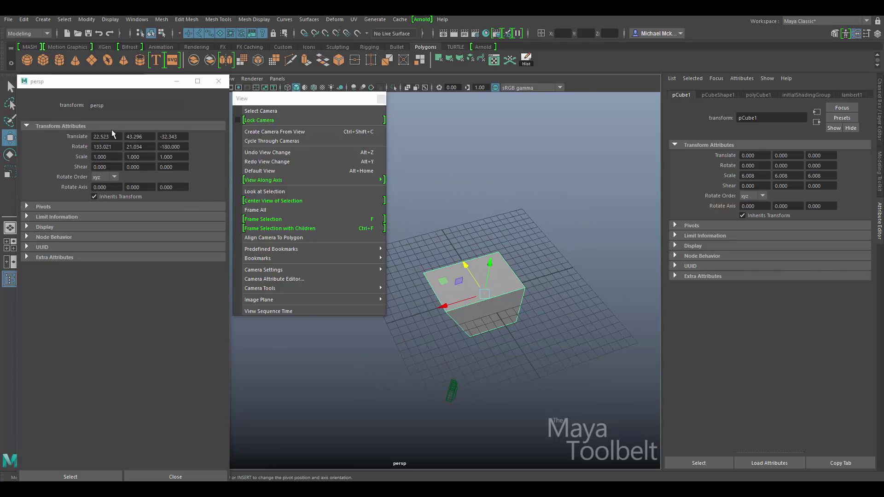
pyautogui.keyDown('alt'); pyautogui.moveTo(482, 182); pyautogui.dragTo(493, 263); pyautogui.keyUp('alt')
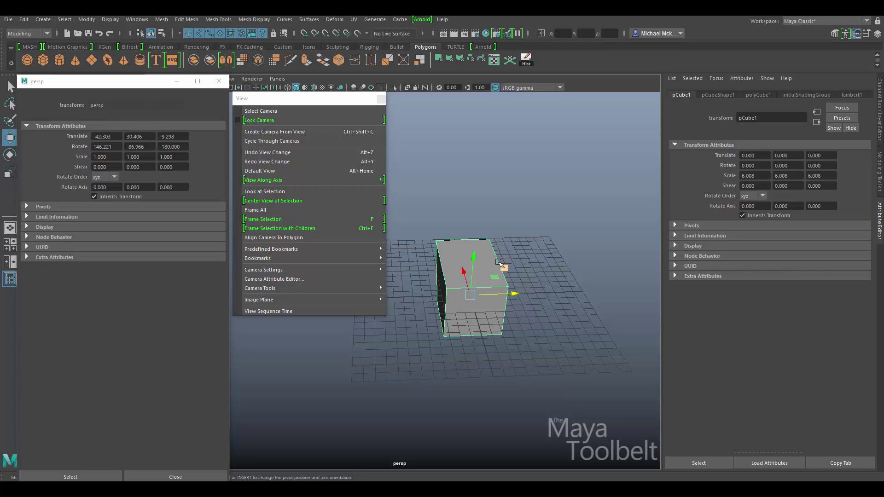
pyautogui.keyDown('alt'); pyautogui.moveTo(498, 262); pyautogui.dragTo(472, 337); pyautogui.keyUp('alt')
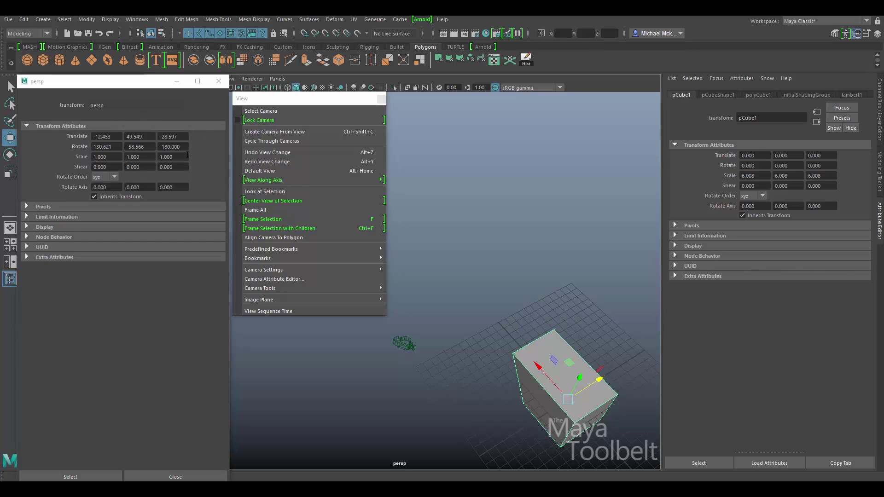
pyautogui.click(267, 192)
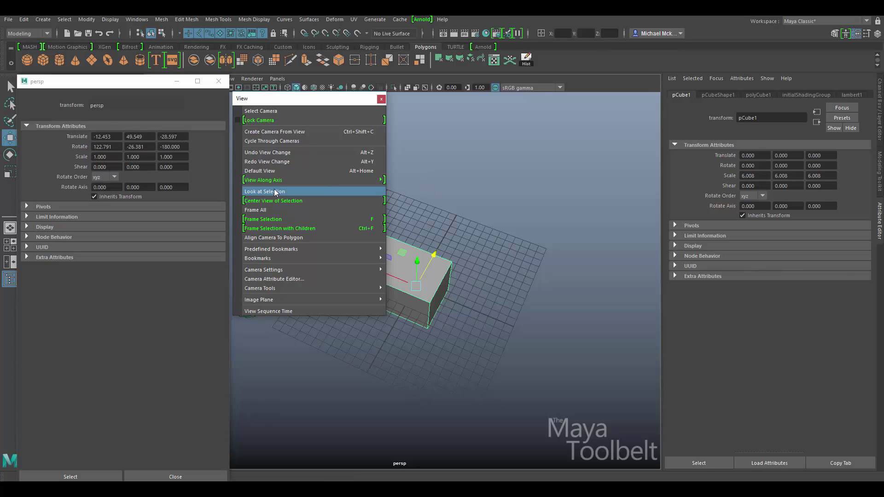
# Pan the view away from the cube and move the persp camera back over it with Center View of Selection
pyautogui.keyDown('alt'); pyautogui.moveTo(495, 223); pyautogui.dragTo(645, 300, button='middle'); pyautogui.keyUp('alt')
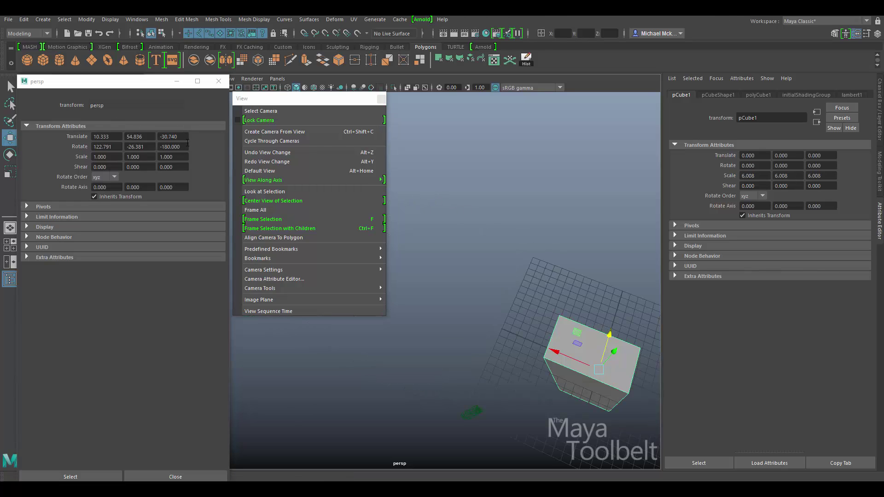
pyautogui.click(273, 203)
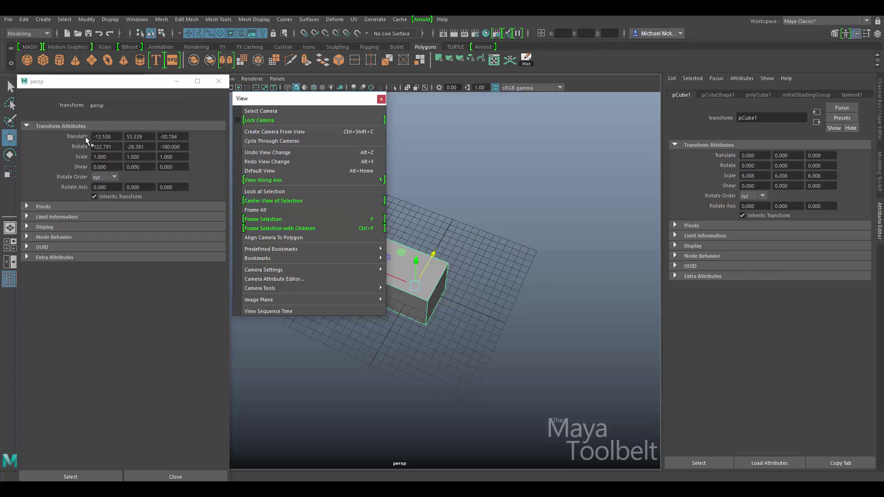
pyautogui.click(272, 201)
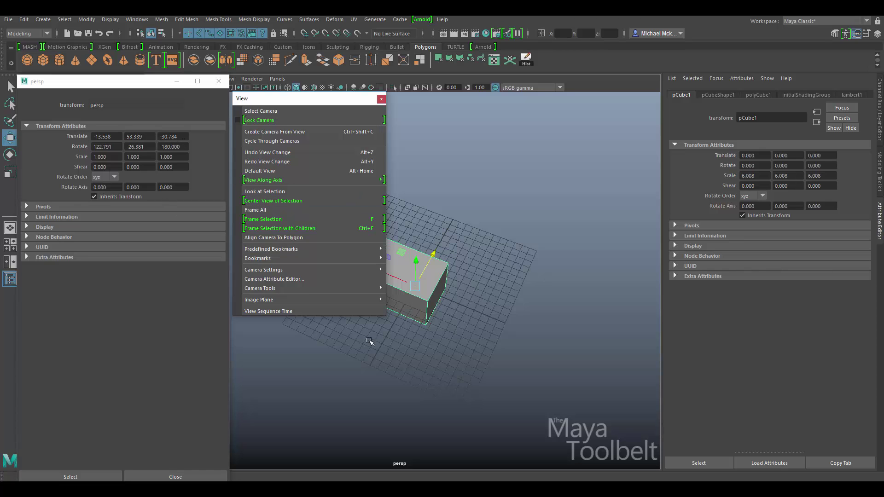
# Aim the persp camera at the cube with Look at Selection, and recentre the panned cube with Center View of Selection
pyautogui.click(274, 192)
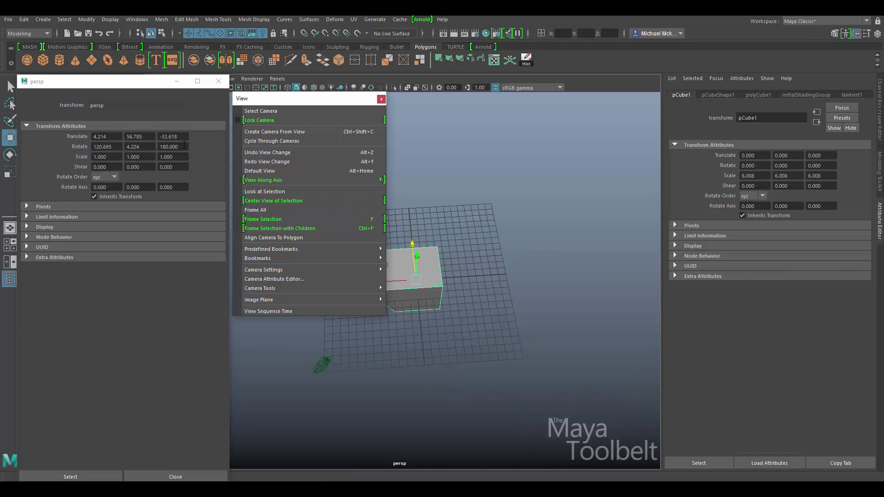
pyautogui.press('a')
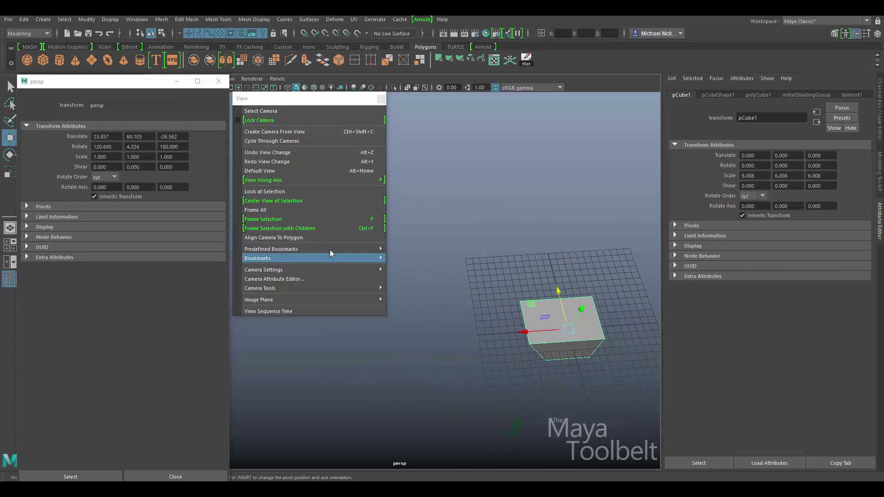
pyautogui.click(279, 202)
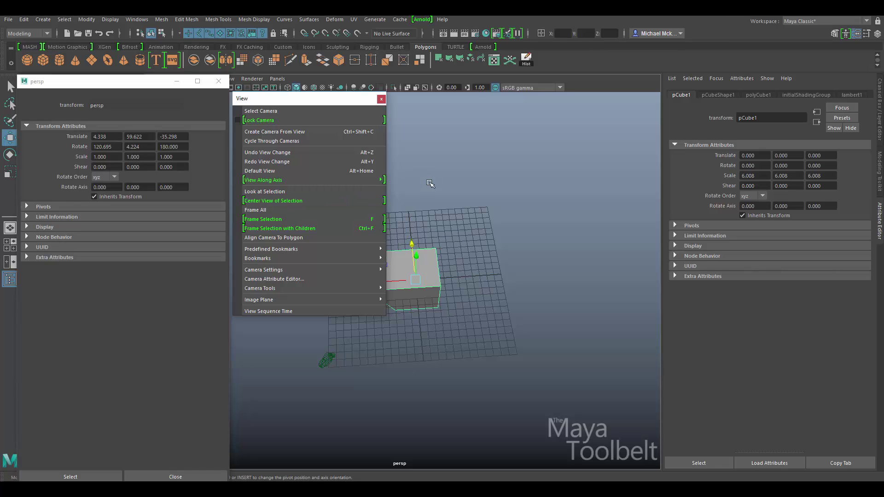
# Pan and orbit the view, and bring the cube back using Look at Selection, Frame All and Center View of Selection
pyautogui.keyDown('alt'); pyautogui.moveTo(436, 182); pyautogui.dragTo(530, 205, button='middle'); pyautogui.keyUp('alt')
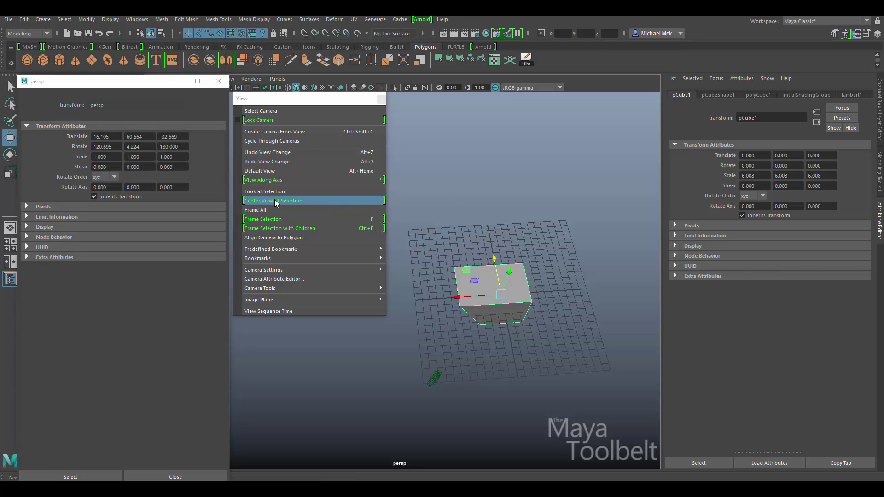
pyautogui.keyDown('alt'); pyautogui.moveTo(496, 212); pyautogui.dragTo(516, 257); pyautogui.keyUp('alt')
pyautogui.click(296, 193)
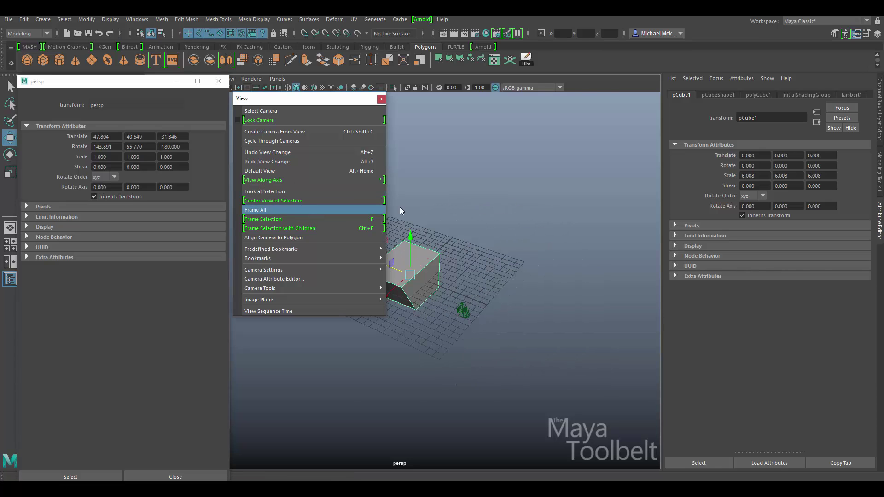
pyautogui.click(294, 210)
pyautogui.click(295, 201)
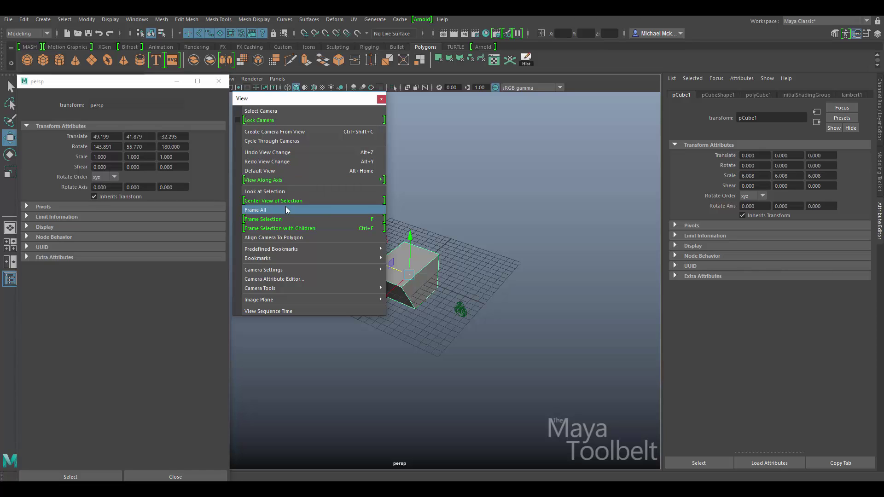
# Close the separate persp attributes window and shift the floating View command list clear of the cube
pyautogui.click(219, 82)
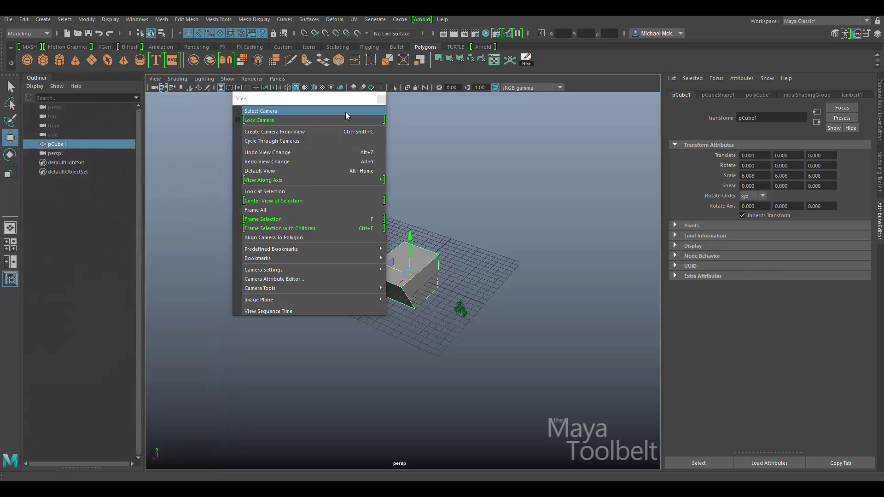
pyautogui.moveTo(336, 105); pyautogui.dragTo(255, 107)
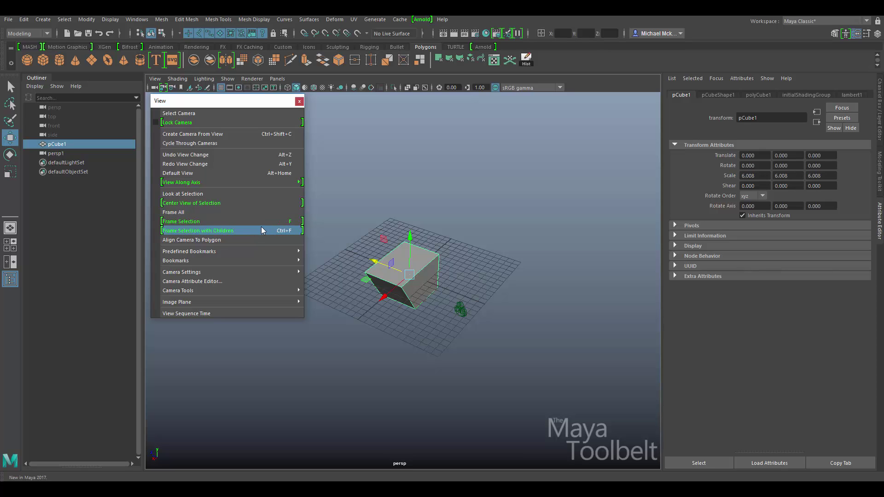
# Frame the cube with Frame Selection repeatedly, orbiting and zooming out to a different angle between uses
pyautogui.click(227, 221)
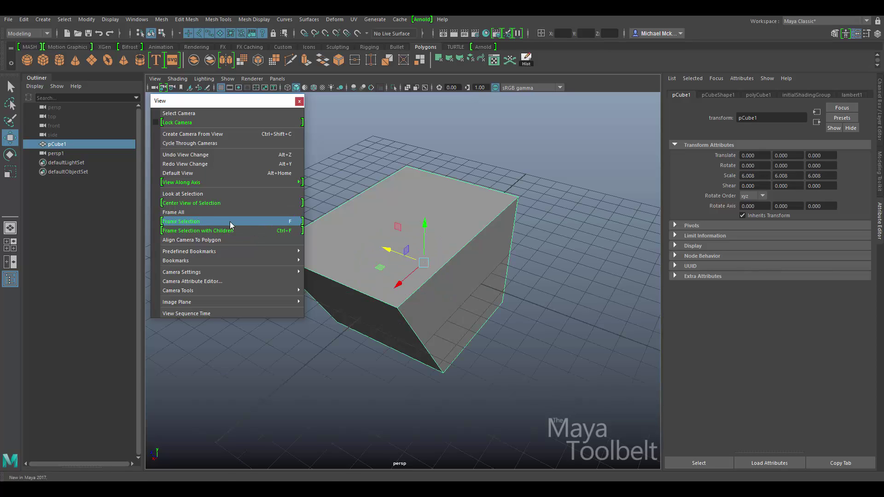
pyautogui.keyDown('alt'); pyautogui.moveTo(410, 233); pyautogui.dragTo(378, 231); pyautogui.keyUp('alt')
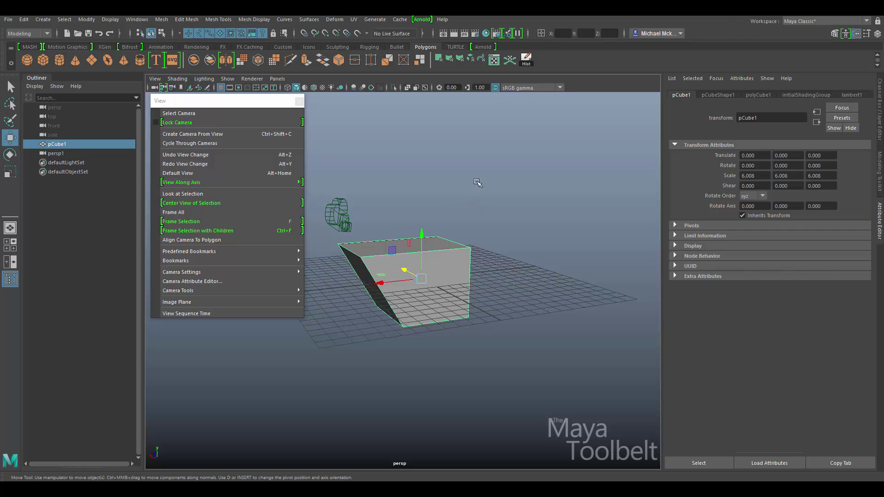
pyautogui.keyDown('alt'); pyautogui.moveTo(478, 185); pyautogui.dragTo(521, 189); pyautogui.keyUp('alt')
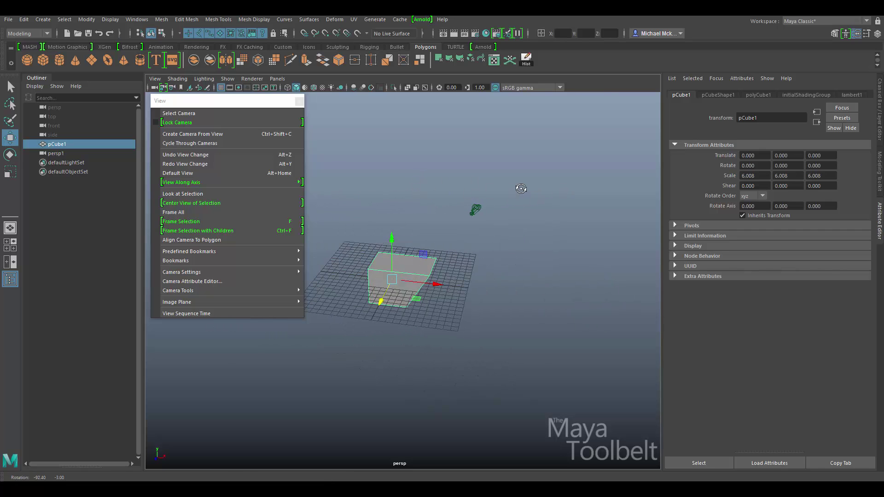
pyautogui.click(194, 222)
pyautogui.scroll(-5, 488, 236)
pyautogui.keyDown('alt'); pyautogui.moveTo(488, 236); pyautogui.dragTo(520, 242); pyautogui.keyUp('alt')
pyautogui.press('f')
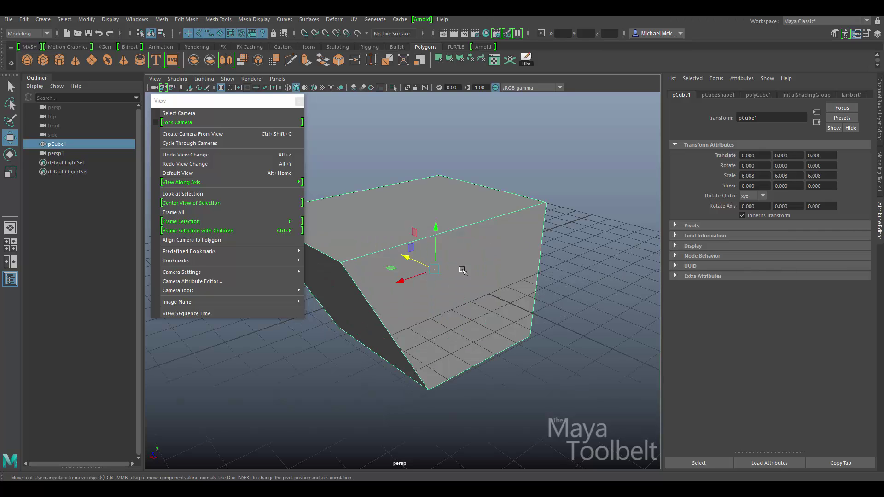
# Orbit and zoom out from the cube, and apply Frame Selection with Children to it
pyautogui.keyDown('alt'); pyautogui.moveTo(463, 272); pyautogui.dragTo(492, 258); pyautogui.keyUp('alt')
pyautogui.scroll(-3, 558, 261)
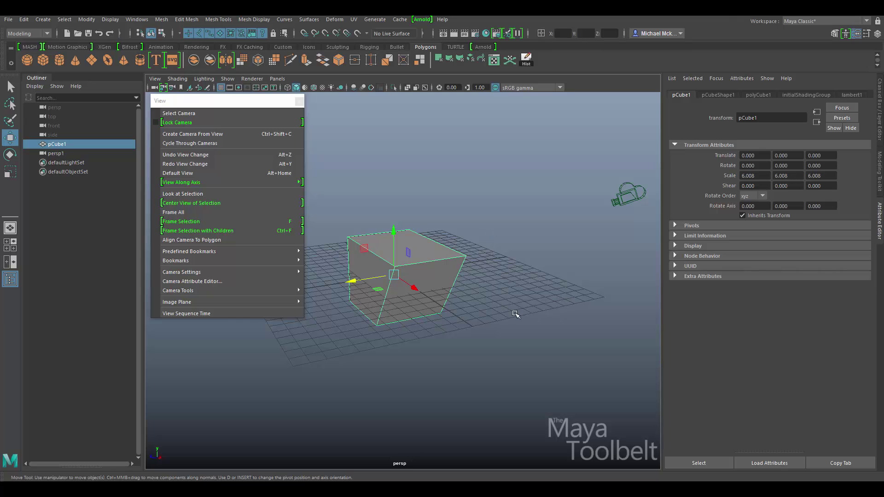
pyautogui.keyDown('alt'); pyautogui.moveTo(516, 315); pyautogui.dragTo(465, 313); pyautogui.keyUp('alt')
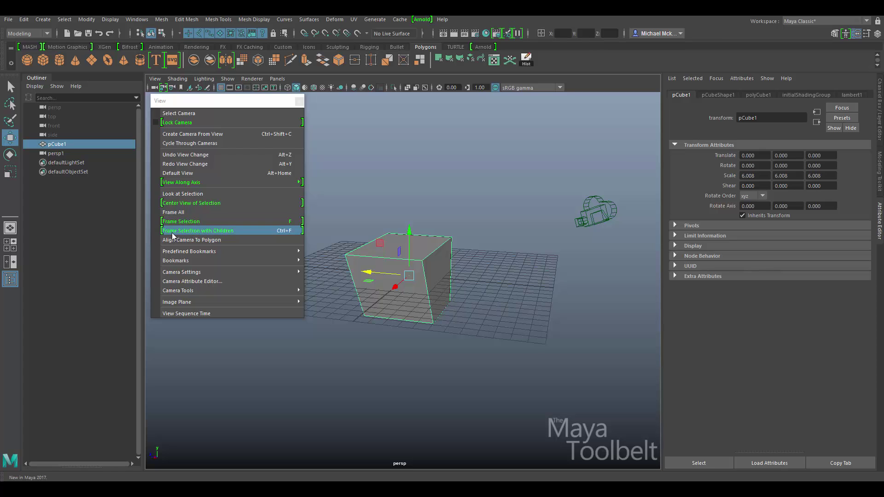
pyautogui.click(203, 231)
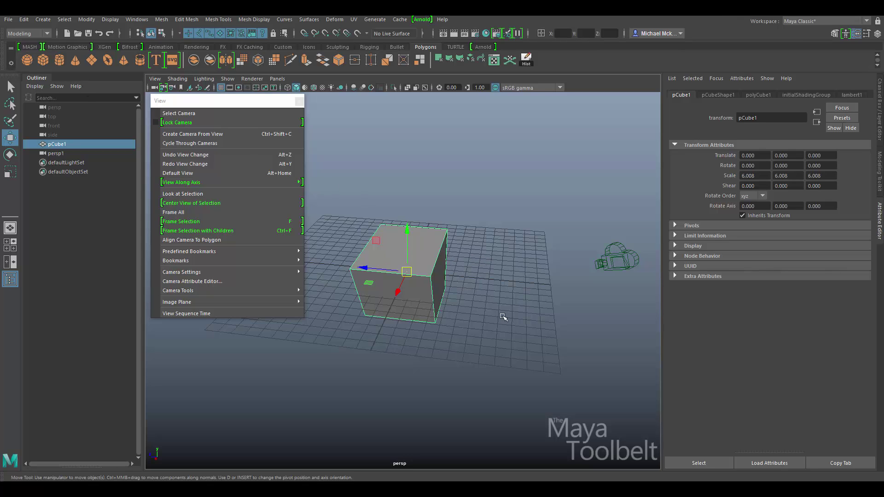
# Create a polygon sphere and move it across the ground plane to about X -15.3 and Z -14.3
pyautogui.click(27, 60)
pyautogui.moveTo(368, 282); pyautogui.dragTo(540, 229)
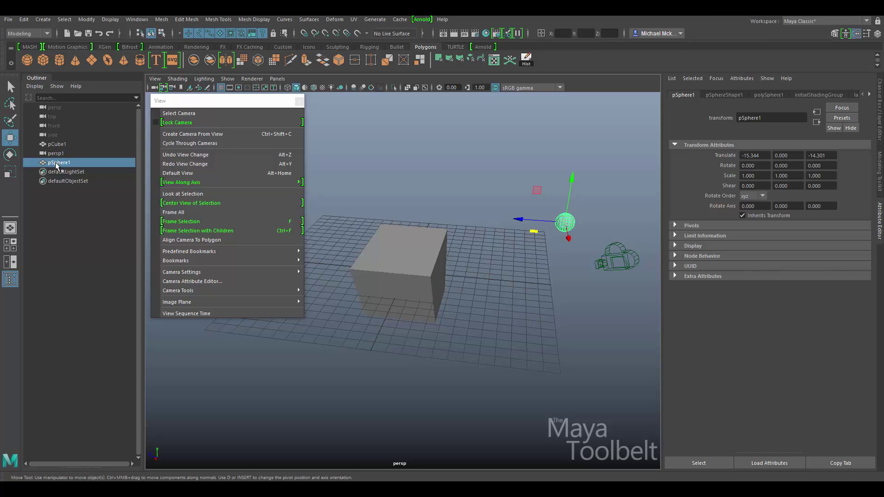
# Parent pSphere1 under pCube1 in the Outliner, and move the cube slightly together with its child
pyautogui.moveTo(56, 165); pyautogui.dragTo(60, 147, button='middle')
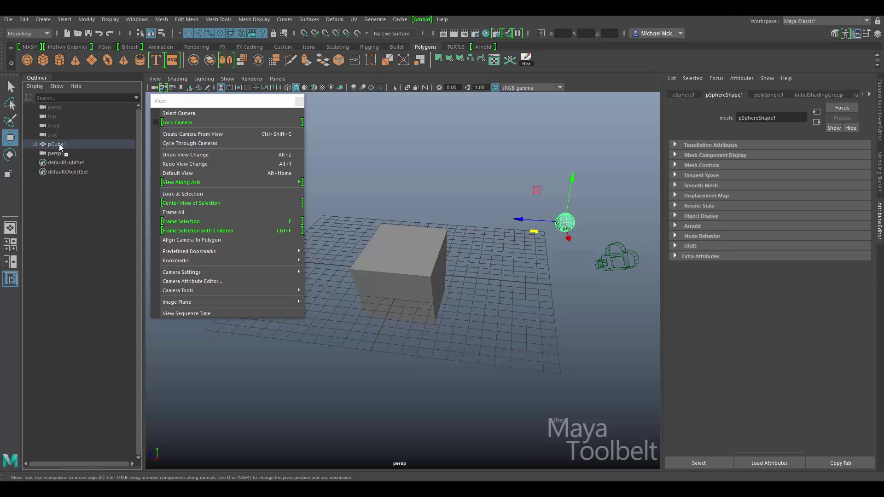
pyautogui.click(34, 145)
pyautogui.click(68, 146)
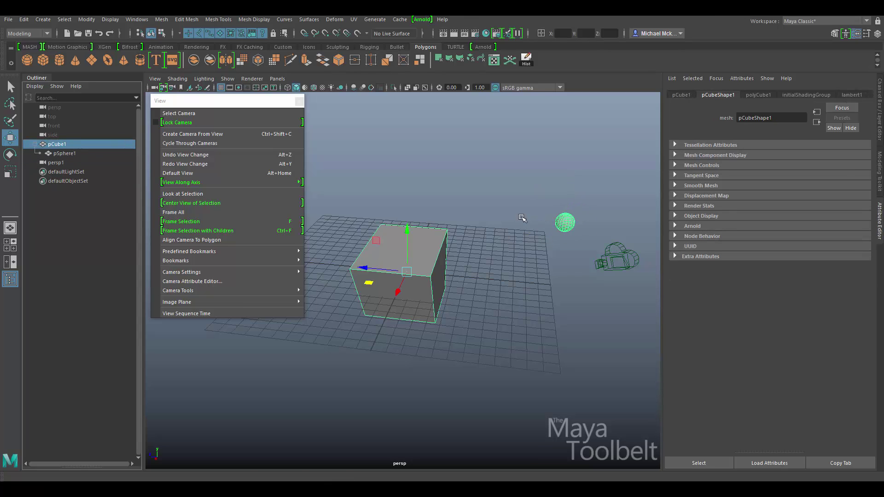
pyautogui.moveTo(407, 271); pyautogui.dragTo(415, 239)
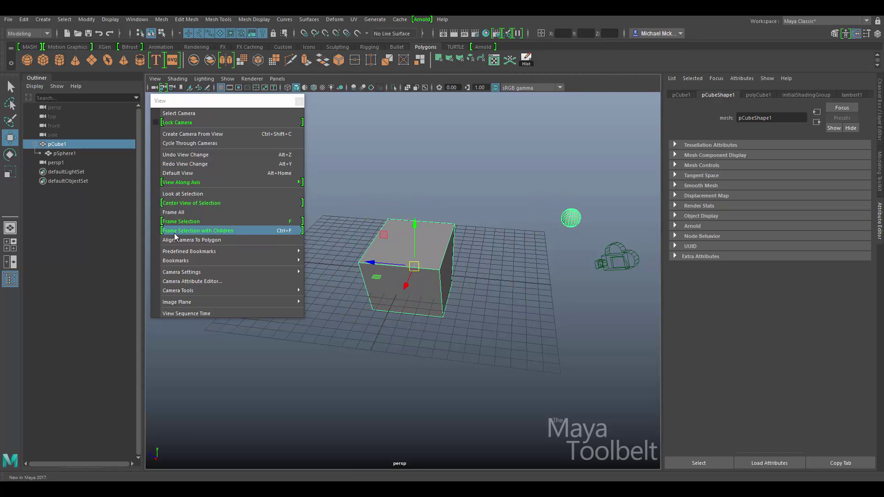
# Frame the cube alone with Frame Selection, and frame it together with the sphere using Frame Selection with Children
pyautogui.click(194, 222)
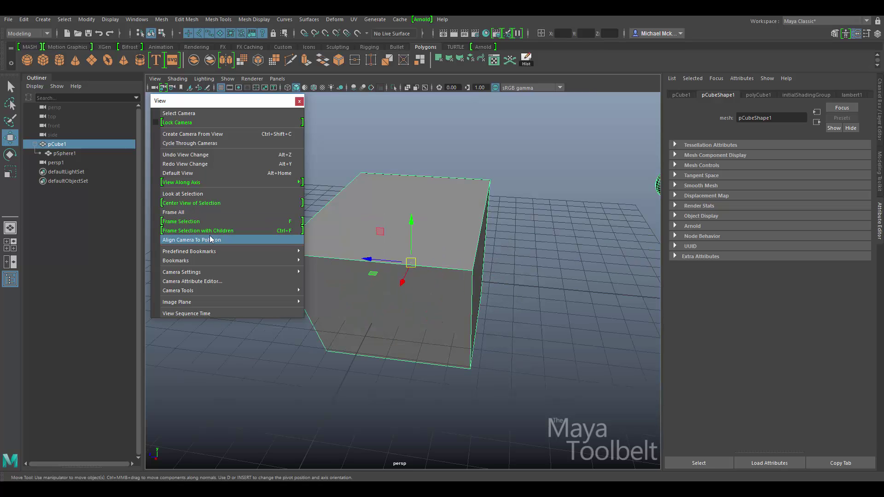
pyautogui.click(205, 233)
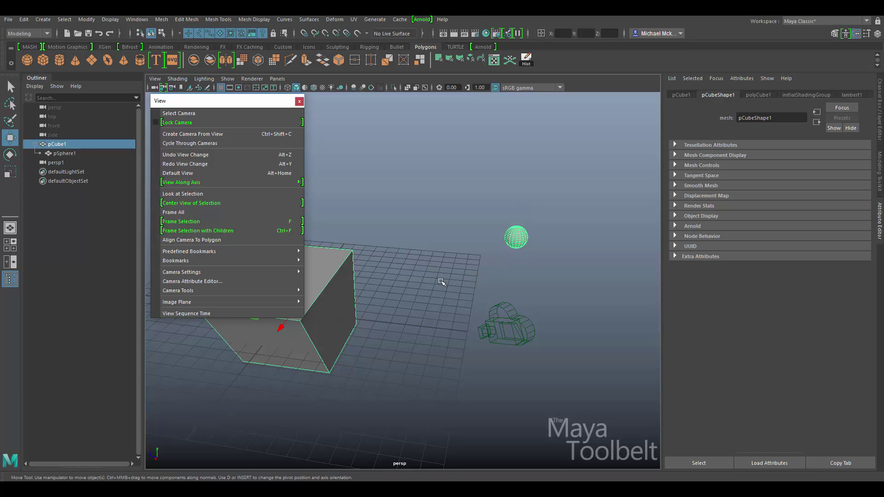
# Select the cube's top face in face mode and align the camera to it with Align Camera To Polygon
pyautogui.keyDown('alt'); pyautogui.moveTo(413, 252); pyautogui.dragTo(286, 244); pyautogui.keyUp('alt')
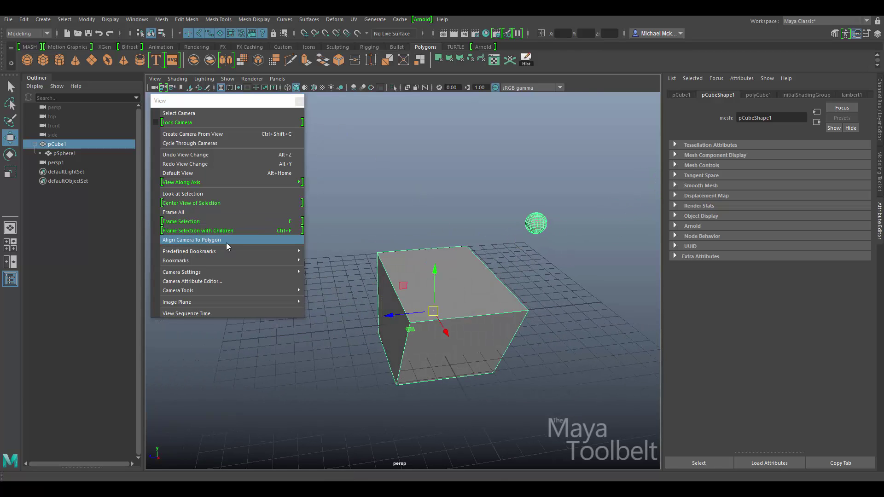
pyautogui.click(226, 242)
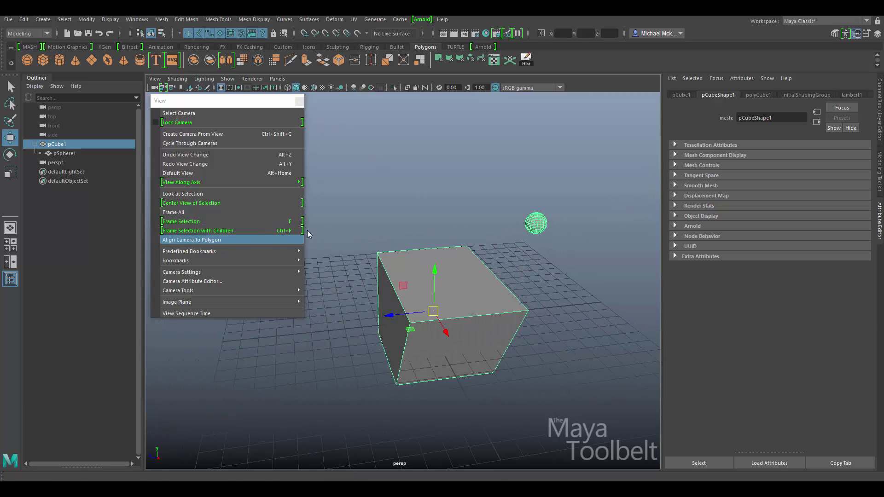
pyautogui.moveTo(454, 258); pyautogui.dragTo(455, 250, button='right')
pyautogui.click(474, 282)
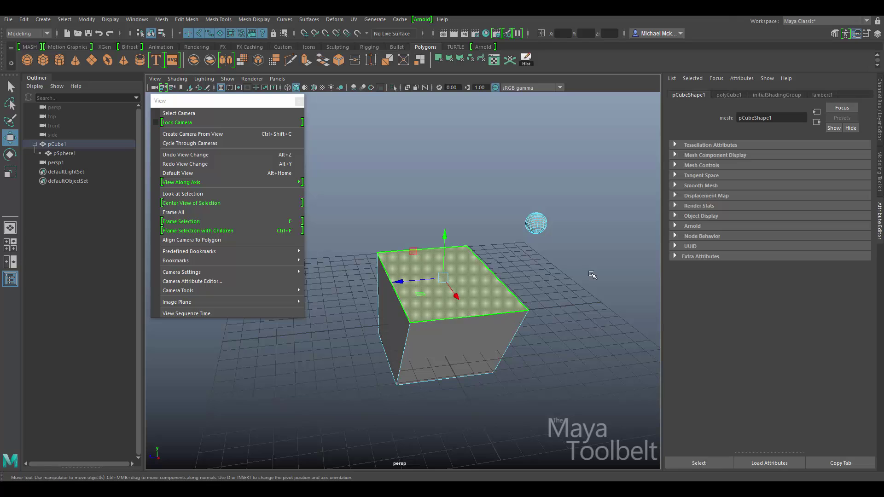
pyautogui.click(211, 240)
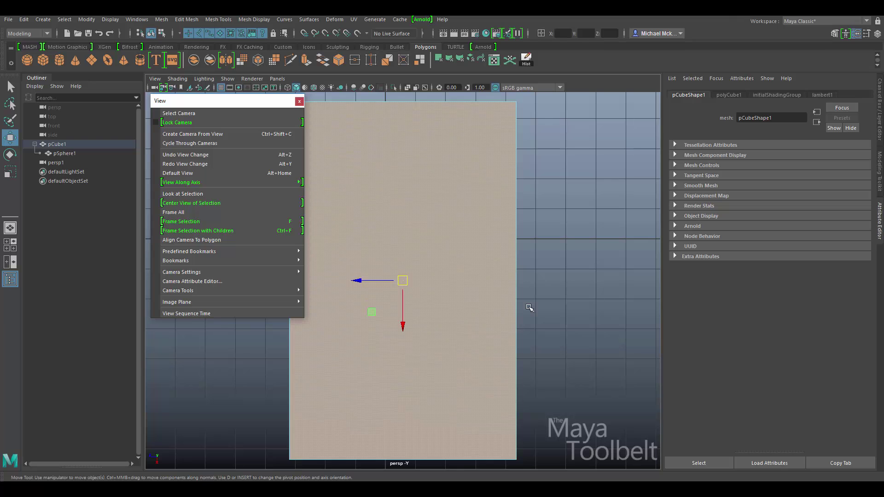
# Return the cube to object mode and orbit to an angled perspective showing the cube and sphere
pyautogui.keyDown('alt'); pyautogui.moveTo(561, 311); pyautogui.dragTo(433, 230); pyautogui.keyUp('alt')
pyautogui.moveTo(429, 226); pyautogui.dragTo(473, 214, button='right')
pyautogui.keyDown('alt'); pyautogui.moveTo(473, 213); pyautogui.dragTo(361, 257); pyautogui.keyUp('alt')
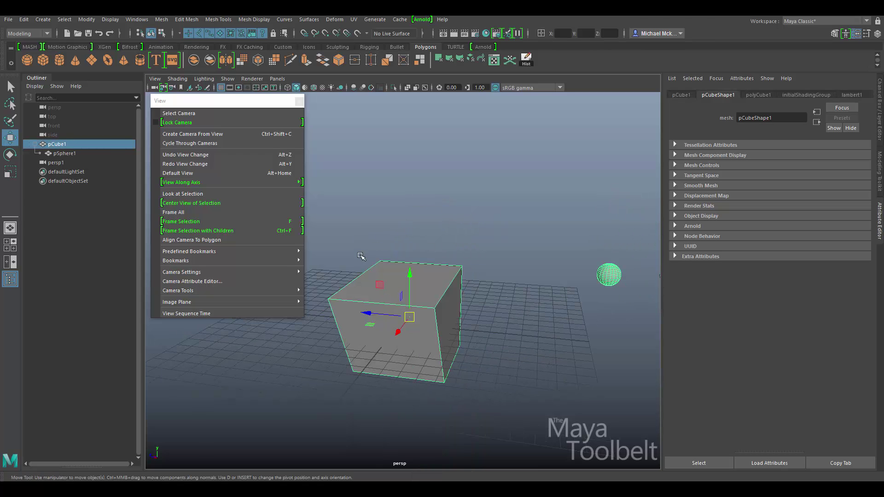
# Review the Predefined Bookmarks, Camera Settings and Camera Tools options, and open the persp camera's attributes
pyautogui.moveTo(221, 253)
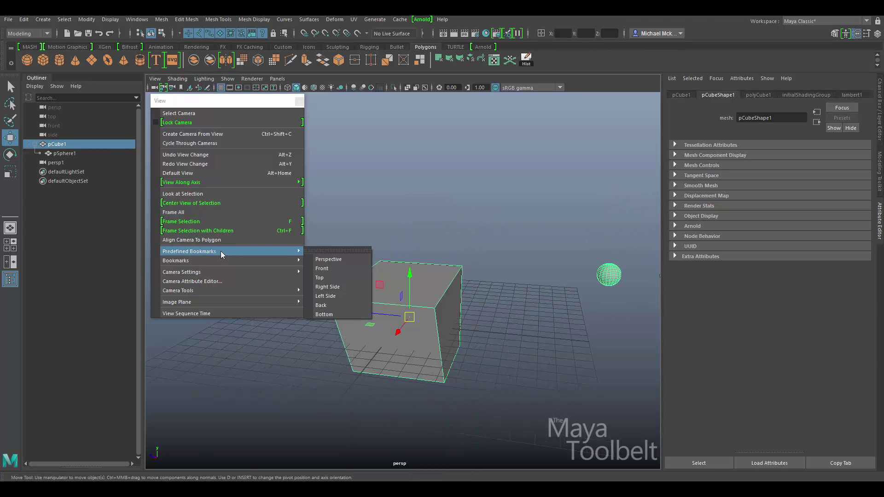
pyautogui.moveTo(219, 272)
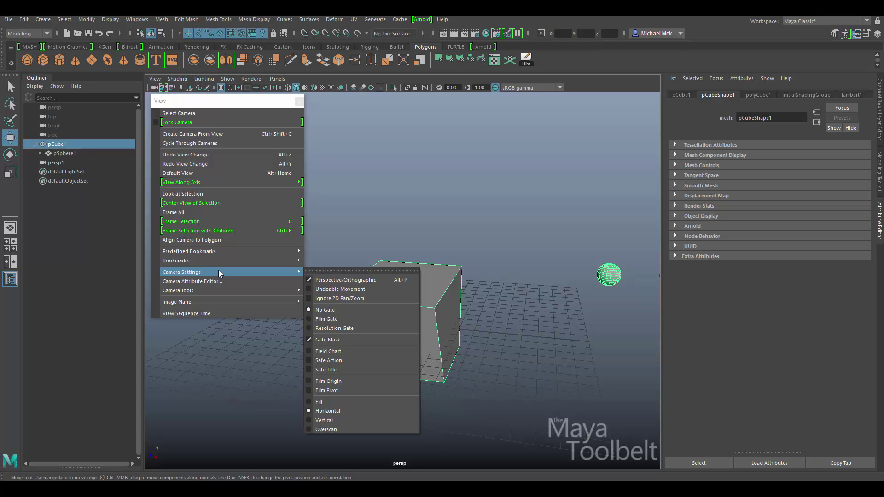
pyautogui.click(209, 281)
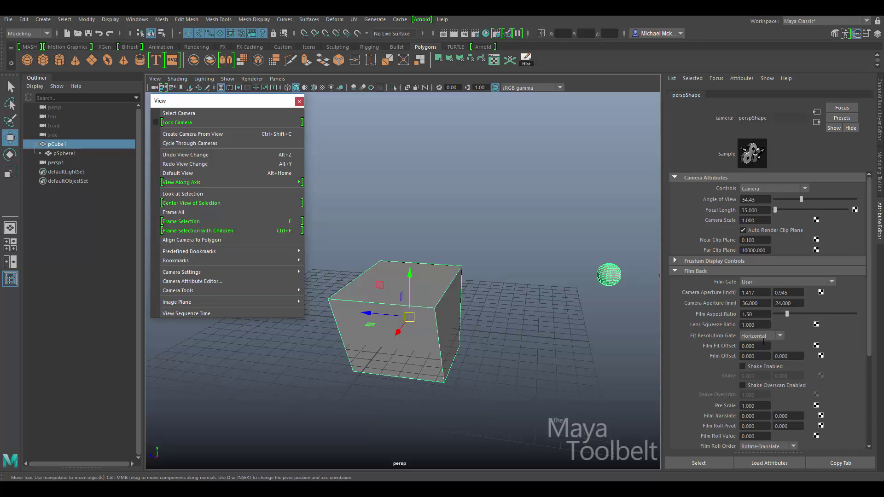
pyautogui.moveTo(203, 291)
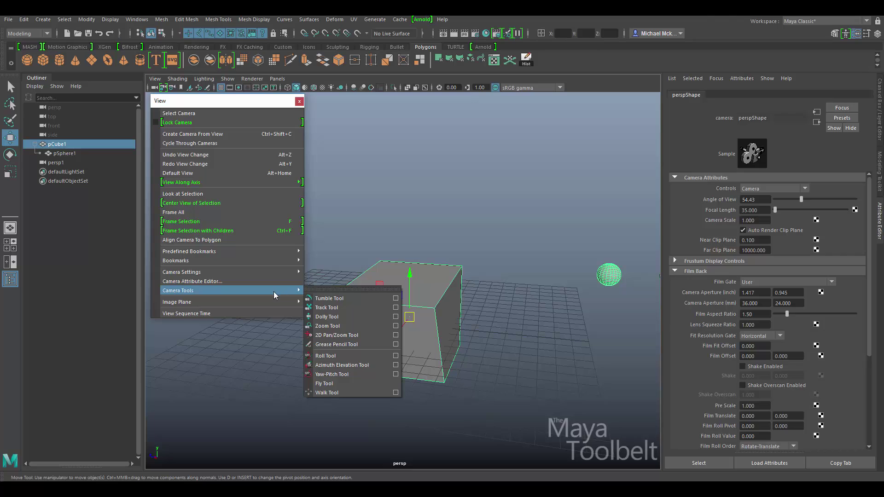
pyautogui.moveTo(265, 302)
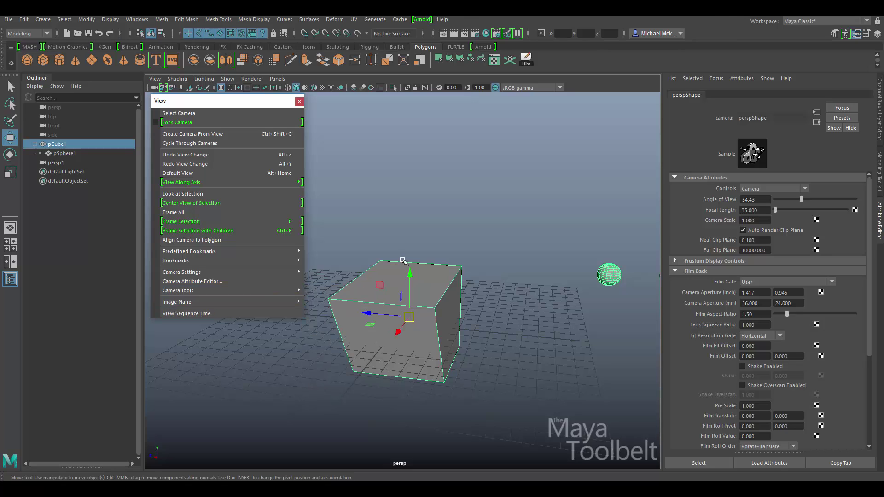
pyautogui.moveTo(191, 103); pyautogui.dragTo(189, 102)
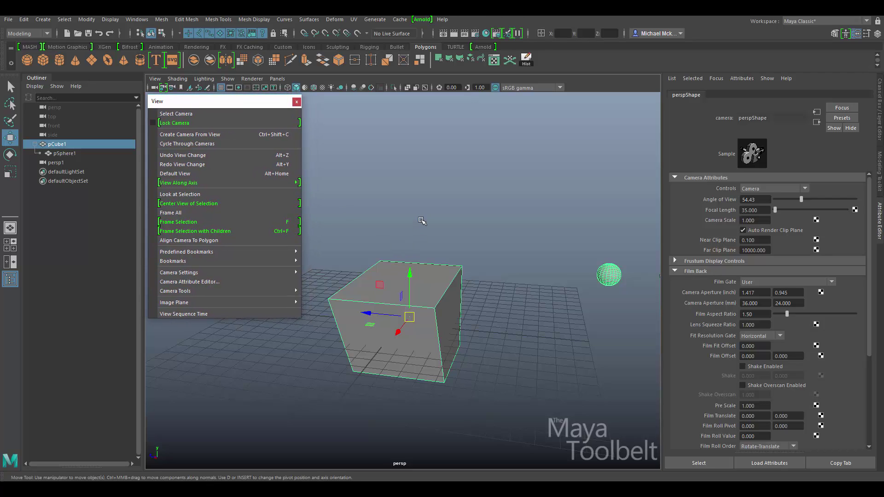